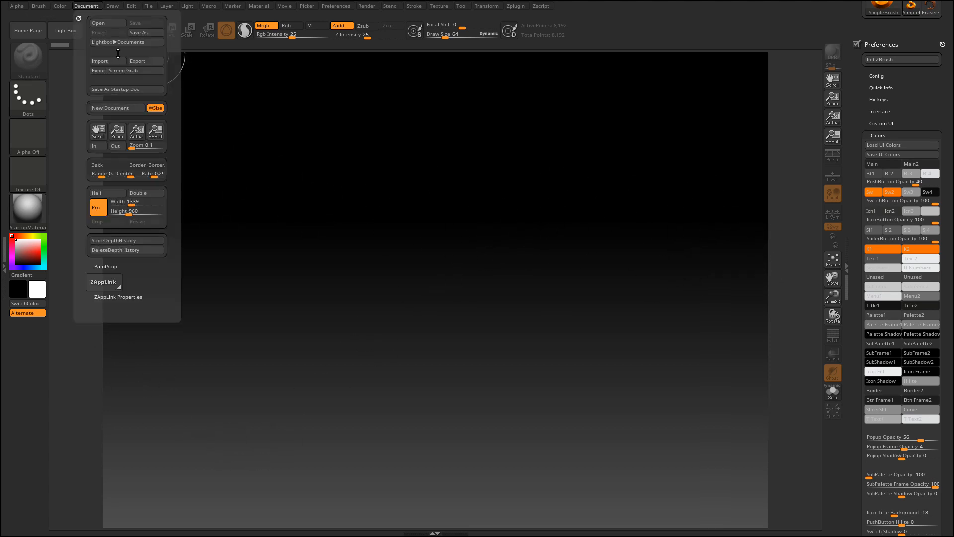
Dock the Color palette in the left tray above Brush and sample the interface's dark grey (RGB 43) as main color.
{"action": "left_click", "coordinate": [4, 266]}
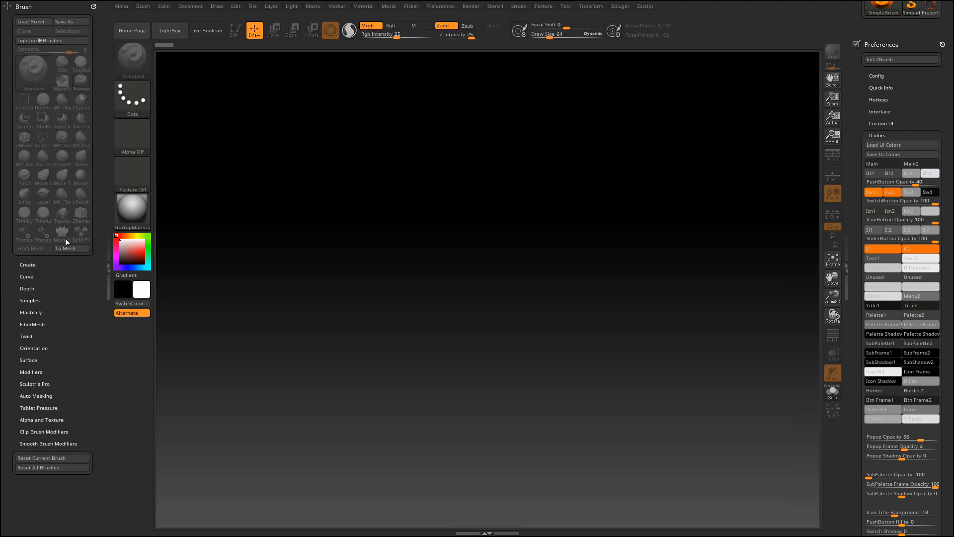
{"action": "mouse_move", "coordinate": [163, 7]}
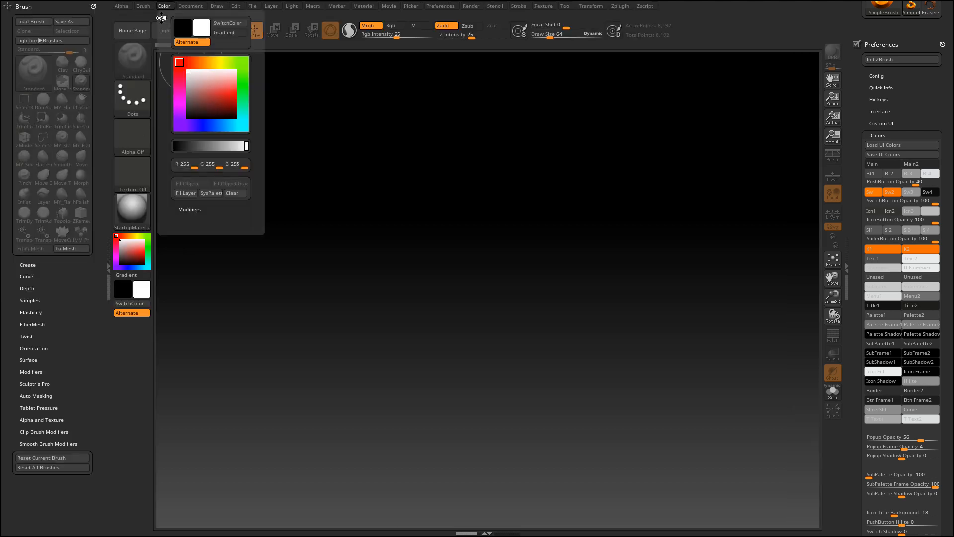
{"action": "mouse_move", "coordinate": [161, 18]}
{"action": "left_mouse_down"}
{"action": "mouse_move", "coordinate": [15, 96]}
{"action": "mouse_move", "coordinate": [36, 123]}
{"action": "left_mouse_up"}
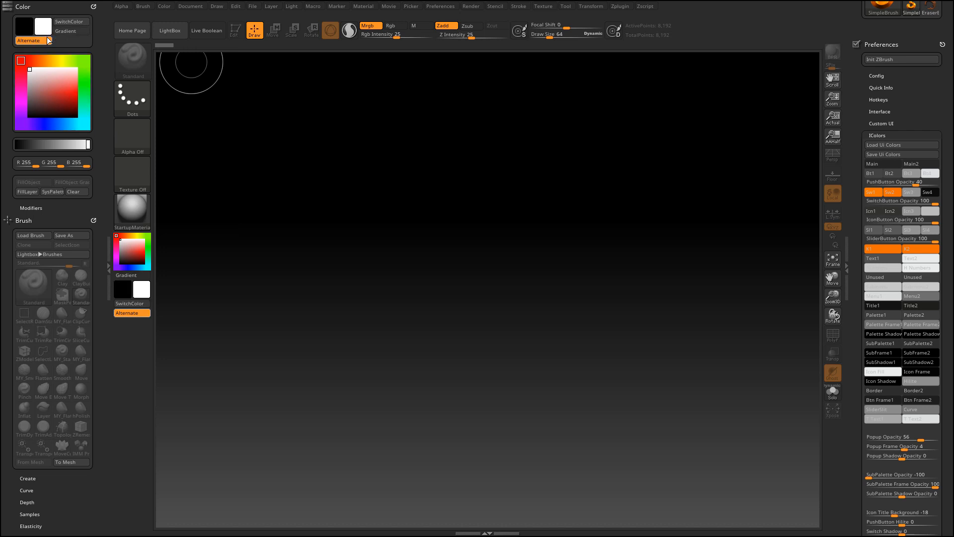
{"action": "left_click_drag", "start_coordinate": [42, 26], "coordinate": [100, 53]}
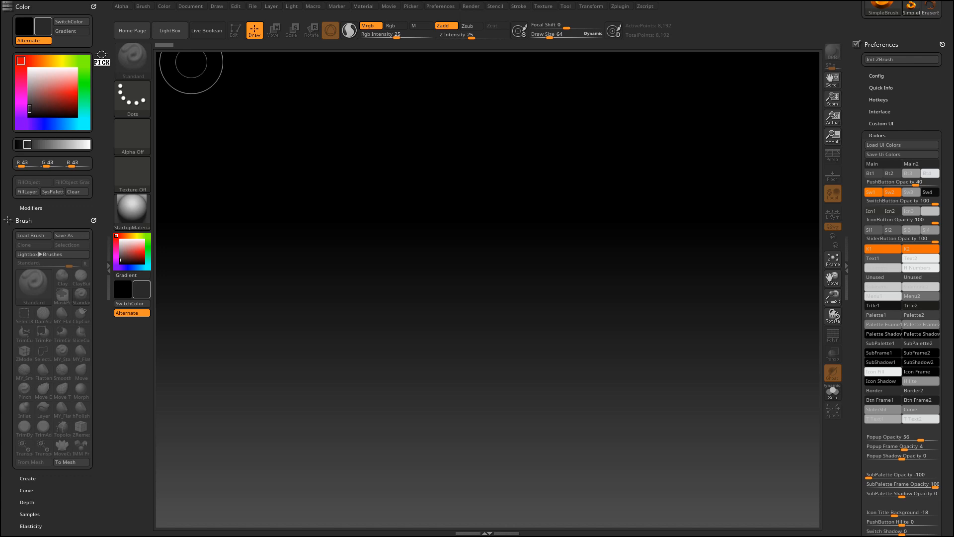
{"action": "mouse_move", "coordinate": [101, 54]}
{"action": "left_mouse_down"}
{"action": "mouse_move", "coordinate": [111, 387]}
{"action": "mouse_move", "coordinate": [133, 366]}
{"action": "mouse_move", "coordinate": [256, 31]}
{"action": "mouse_move", "coordinate": [576, 40]}
{"action": "mouse_move", "coordinate": [676, 29]}
{"action": "mouse_move", "coordinate": [184, 25]}
{"action": "mouse_move", "coordinate": [107, 190]}
{"action": "mouse_move", "coordinate": [132, 320]}
{"action": "mouse_move", "coordinate": [144, 312]}
{"action": "mouse_move", "coordinate": [149, 223]}
{"action": "mouse_move", "coordinate": [219, 30]}
{"action": "mouse_move", "coordinate": [296, 25]}
{"action": "mouse_move", "coordinate": [728, 232]}
{"action": "mouse_move", "coordinate": [249, 240]}
{"action": "mouse_move", "coordinate": [688, 191]}
{"action": "mouse_move", "coordinate": [643, 385]}
{"action": "mouse_move", "coordinate": [610, 284]}
{"action": "mouse_move", "coordinate": [134, 300]}
{"action": "mouse_move", "coordinate": [108, 78]}
{"action": "mouse_move", "coordinate": [46, 18]}
{"action": "left_mouse_up"}
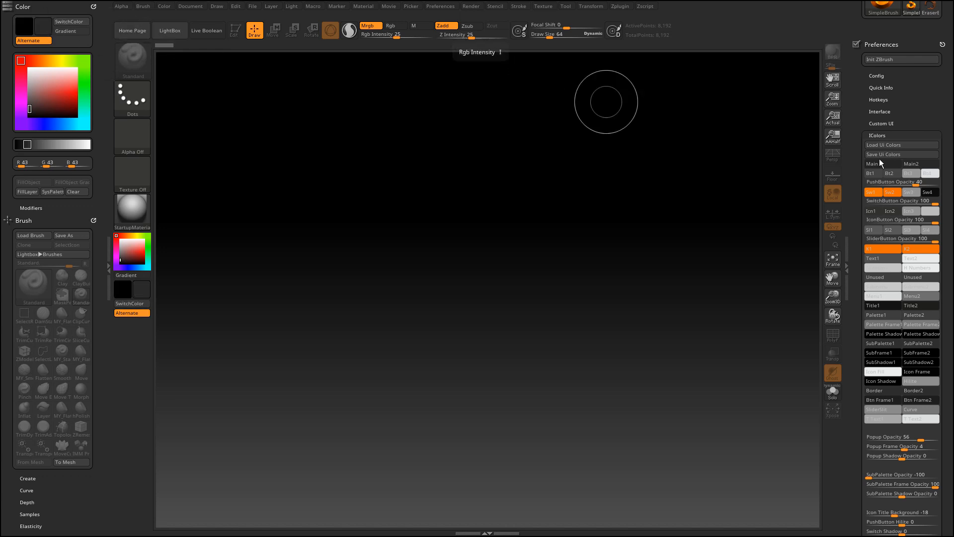
Sample bright green from the color picker for the Main background color and copy it to Main2.
{"action": "left_click_drag", "start_coordinate": [919, 99], "coordinate": [919, 174]}
{"action": "left_click_drag", "start_coordinate": [883, 234], "coordinate": [77, 62]}
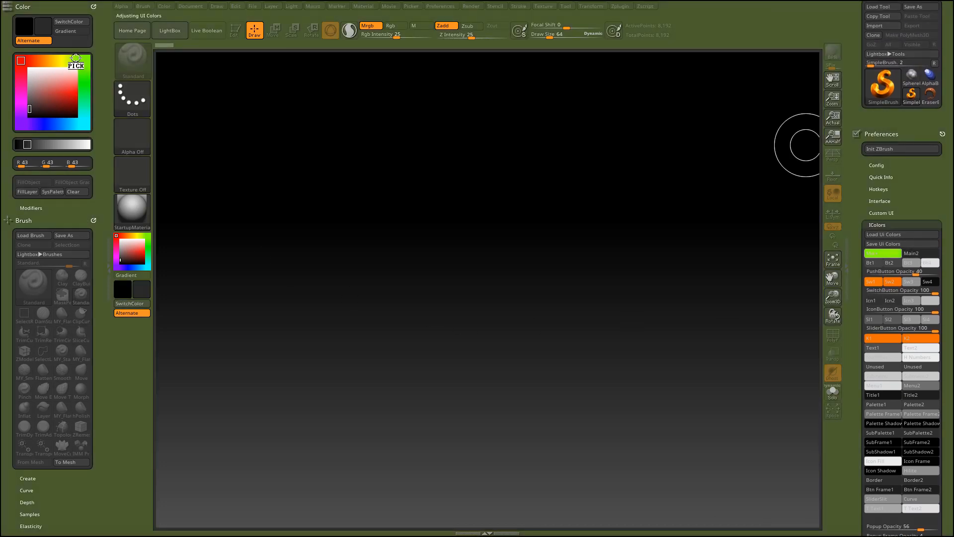
{"action": "left_click_drag", "start_coordinate": [922, 198], "coordinate": [922, 209]}
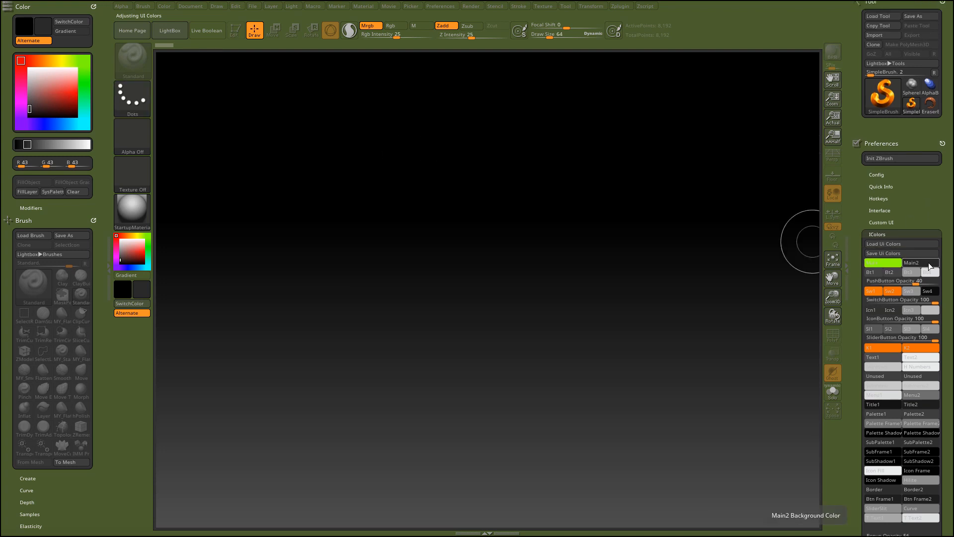
{"action": "left_click_drag", "start_coordinate": [923, 265], "coordinate": [888, 262]}
{"action": "left_click_drag", "start_coordinate": [914, 196], "coordinate": [903, 214]}
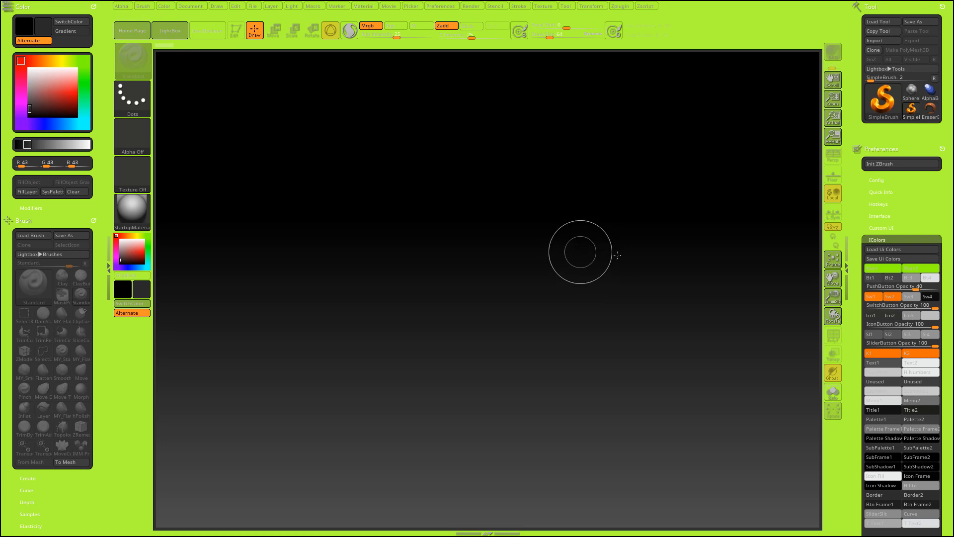
Restore the Main and Main2 interface colors to the sampled dark grey.
{"action": "left_click_drag", "start_coordinate": [878, 269], "coordinate": [44, 28]}
{"action": "left_click_drag", "start_coordinate": [923, 269], "coordinate": [889, 269]}
{"action": "left_click_drag", "start_coordinate": [920, 212], "coordinate": [936, 181]}
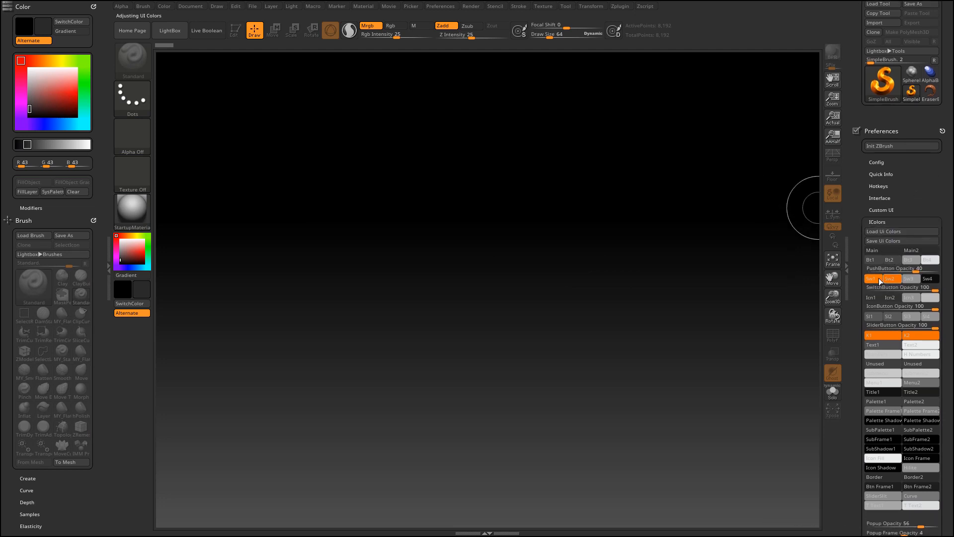
Set the Sw1 switch button color to turquoise from the color picker and match Sw2 to it.
{"action": "left_click_drag", "start_coordinate": [872, 280], "coordinate": [87, 111]}
{"action": "scroll", "coordinate": [882, 272], "scroll_direction": "down", "scroll_amount": 1}
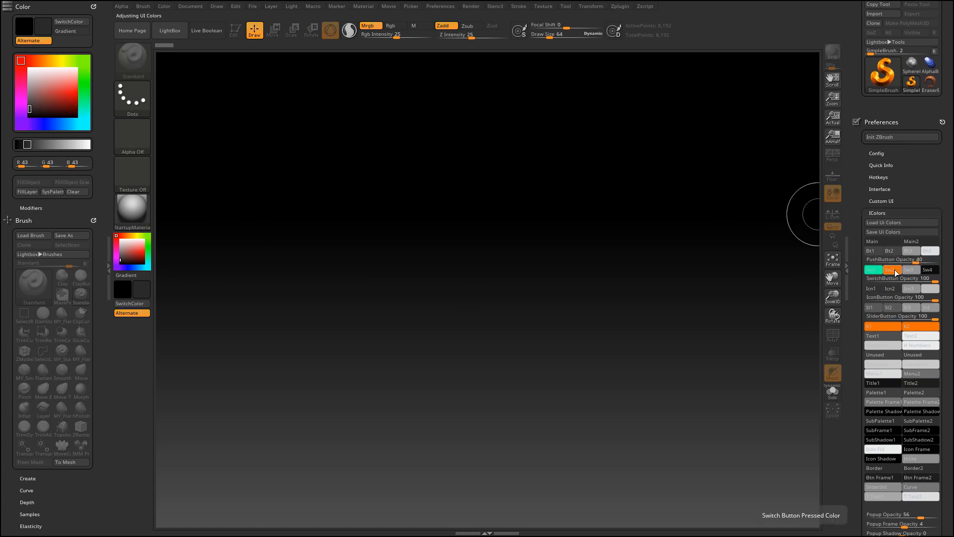
{"action": "left_click_drag", "start_coordinate": [882, 272], "coordinate": [876, 271]}
Copy the turquoise switch color to the two orange swatches below the SliderButton Opacity setting.
{"action": "scroll", "coordinate": [926, 189], "scroll_direction": "down", "scroll_amount": 1}
{"action": "left_click_drag", "start_coordinate": [882, 311], "coordinate": [878, 255]}
{"action": "left_click_drag", "start_coordinate": [911, 311], "coordinate": [897, 258]}
{"action": "scroll", "coordinate": [909, 196], "scroll_direction": "up", "scroll_amount": 2}
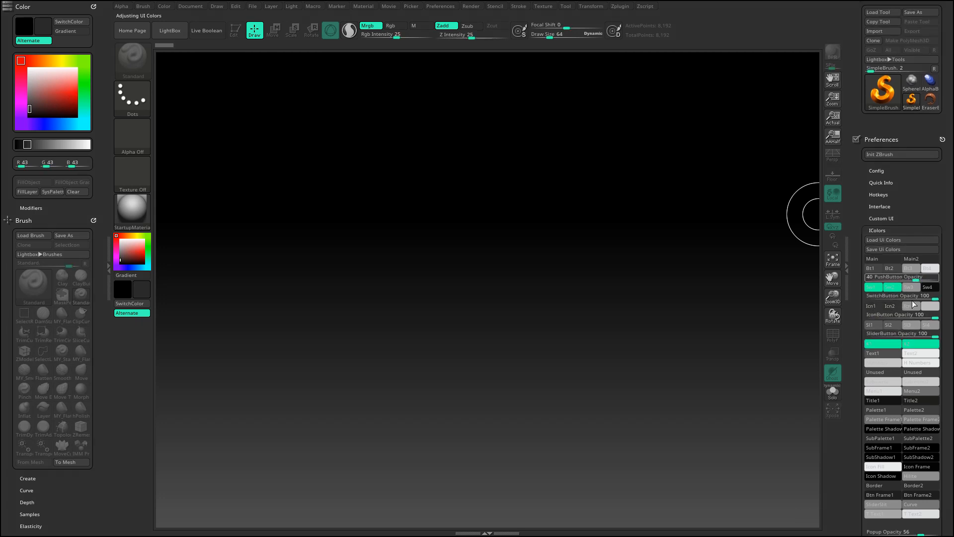
{"action": "scroll", "coordinate": [919, 195], "scroll_direction": "up", "scroll_amount": 1}
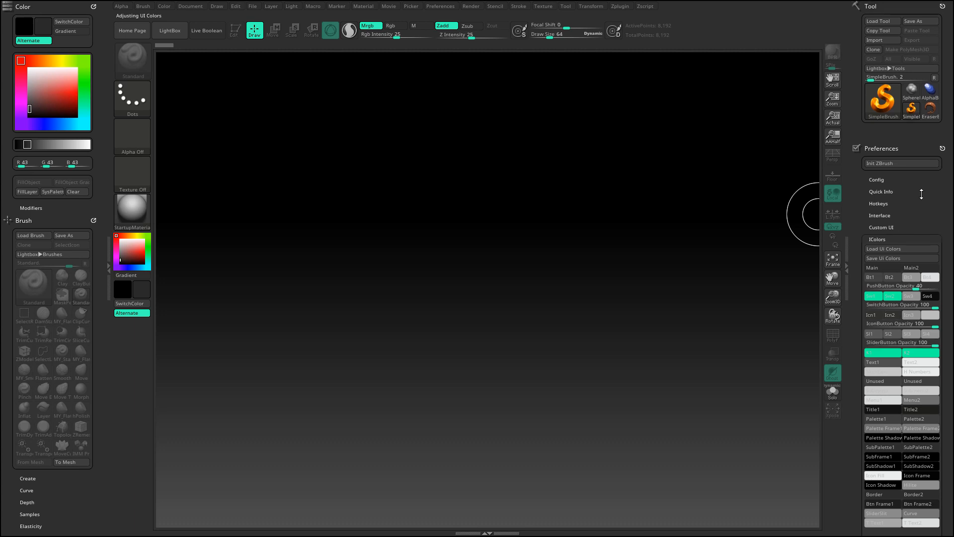
{"action": "left_click_drag", "start_coordinate": [921, 194], "coordinate": [923, 197]}
{"action": "scroll", "coordinate": [921, 200], "scroll_direction": "down", "scroll_amount": 1}
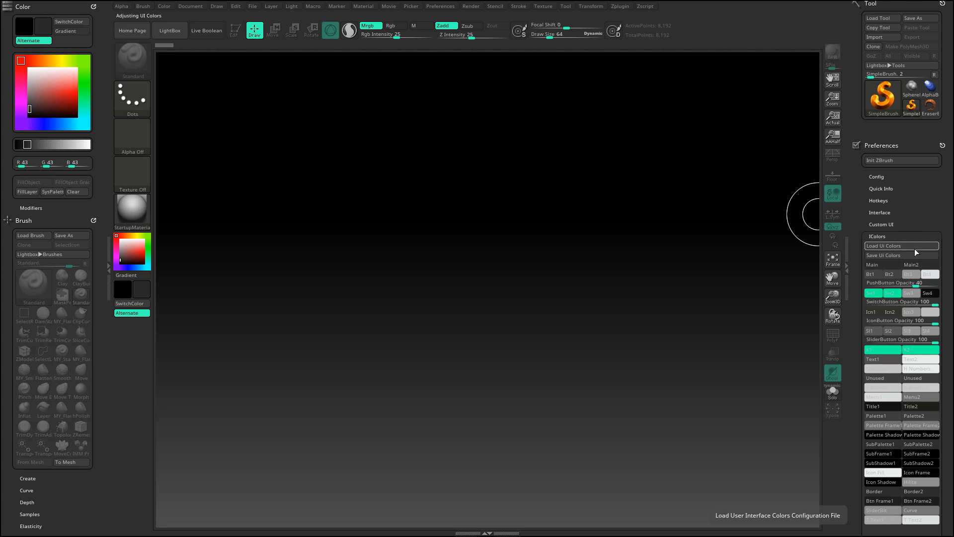
{"action": "scroll", "coordinate": [916, 202], "scroll_direction": "up", "scroll_amount": 1}
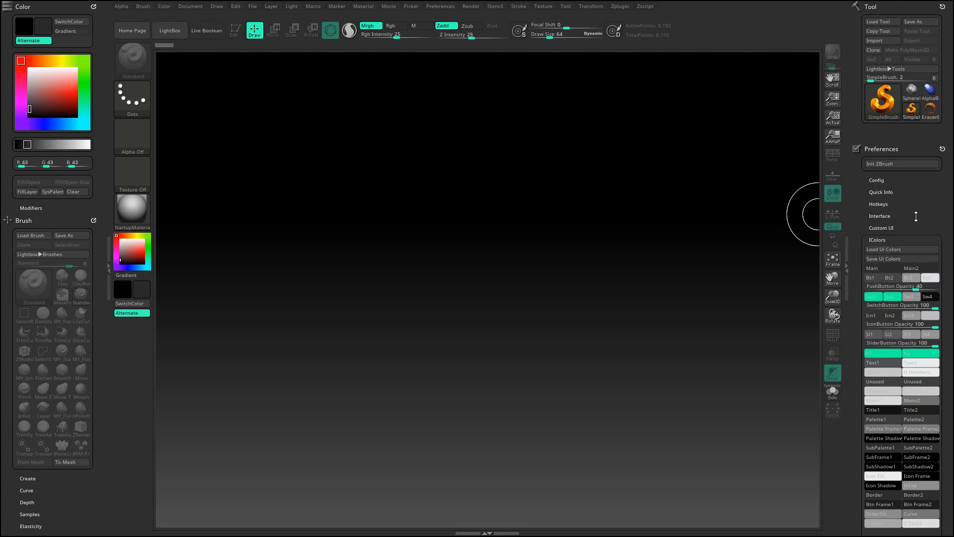
Set the main color to near-white (RGB 253) and apply it to the Bt2 push button color.
{"action": "left_click", "coordinate": [47, 28]}
{"action": "left_click", "coordinate": [45, 31]}
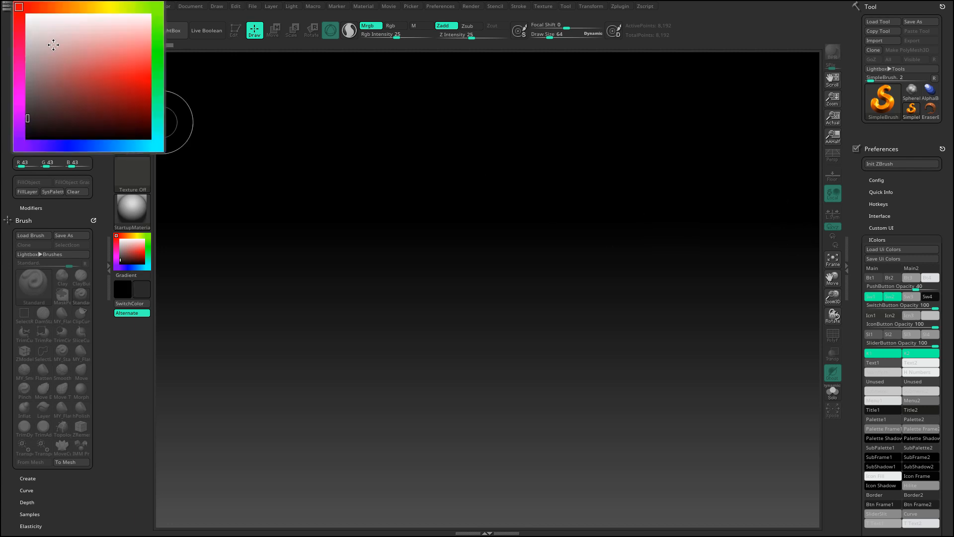
{"action": "left_click", "coordinate": [24, 14]}
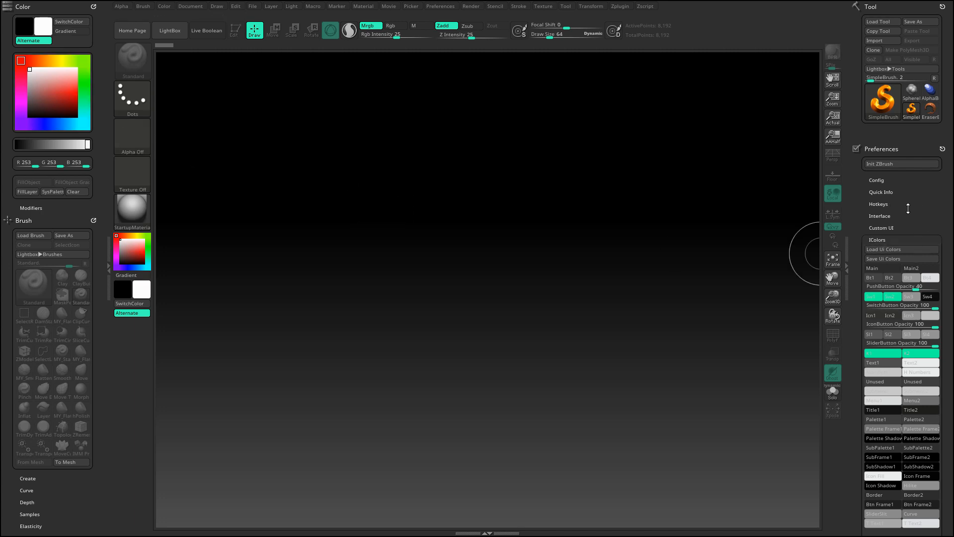
{"action": "left_click", "coordinate": [889, 277]}
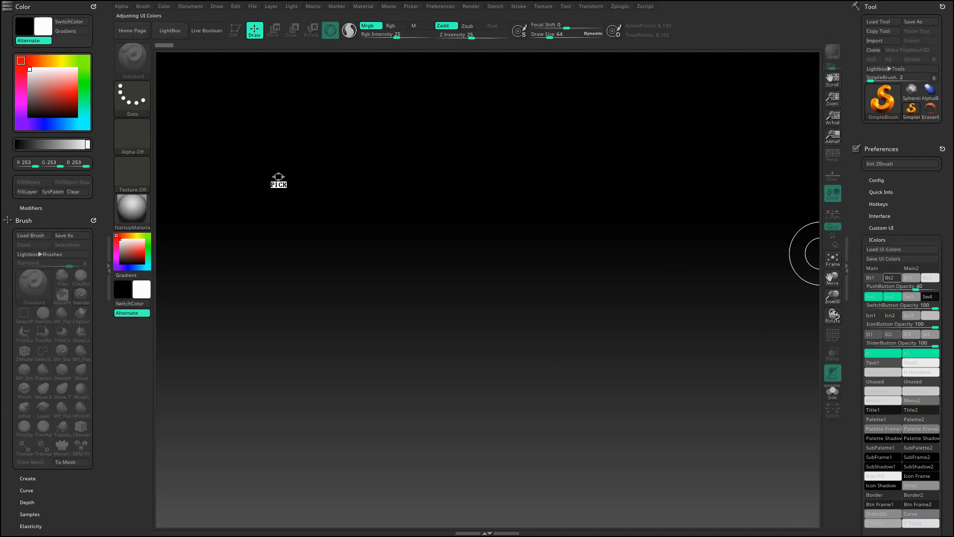
{"action": "left_click_drag", "start_coordinate": [278, 176], "coordinate": [43, 28]}
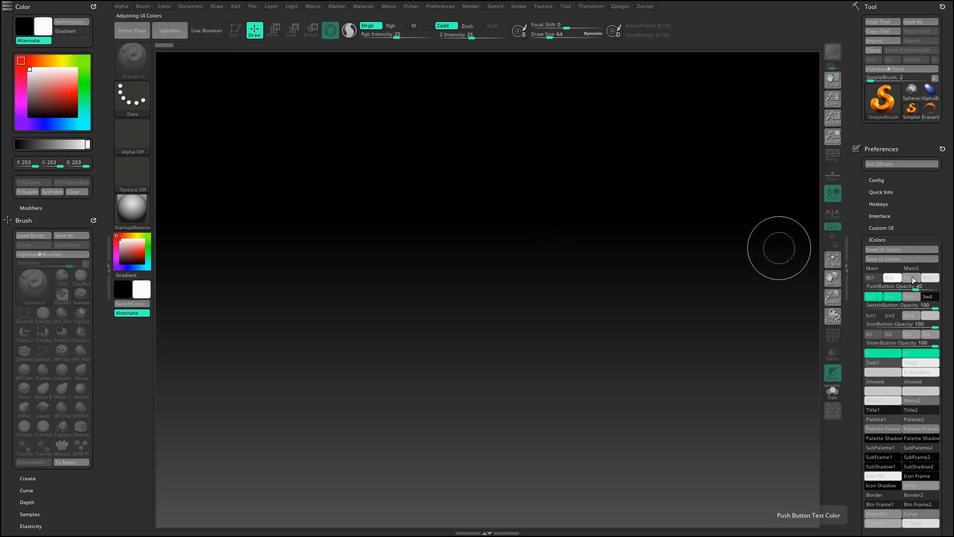
Set the Bt3 push button text color to black and the PushButton Opacity to 70.
{"action": "left_click_drag", "start_coordinate": [911, 276], "coordinate": [24, 27]}
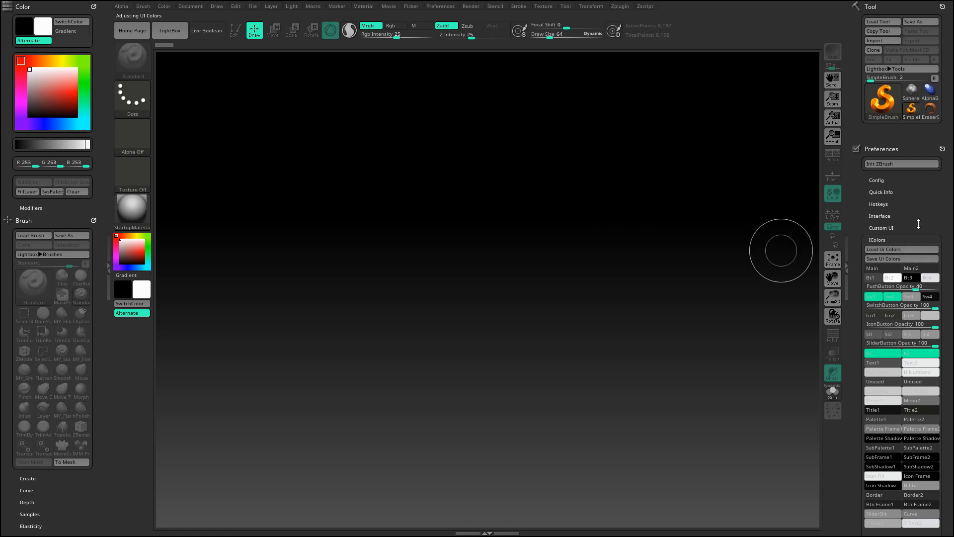
{"action": "left_click_drag", "start_coordinate": [919, 222], "coordinate": [923, 218]}
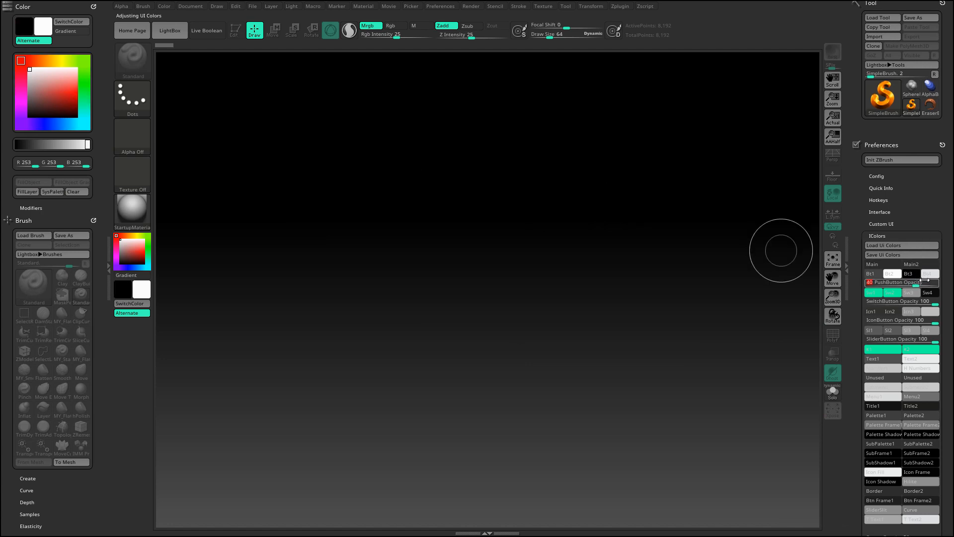
{"action": "type", "text": "0"}
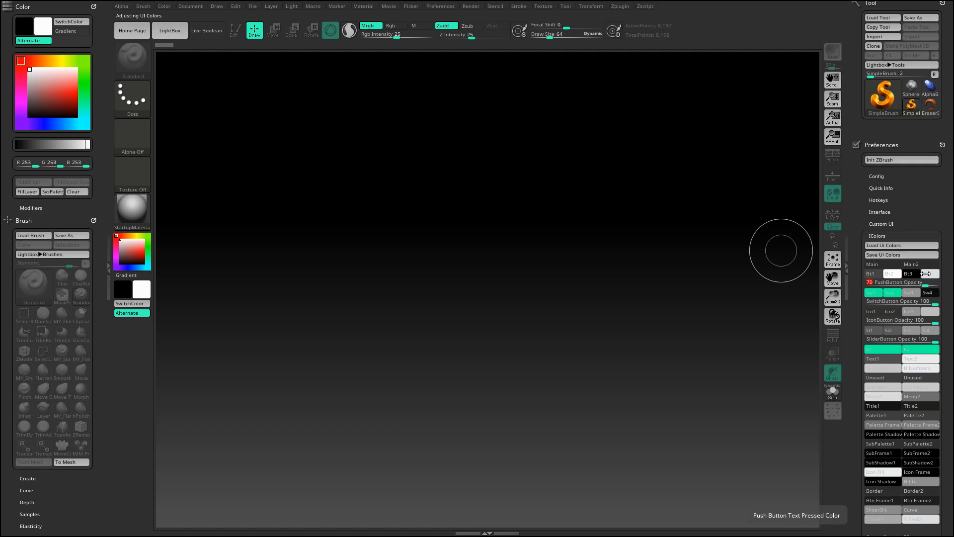
{"action": "left_click_drag", "start_coordinate": [921, 196], "coordinate": [921, 200]}
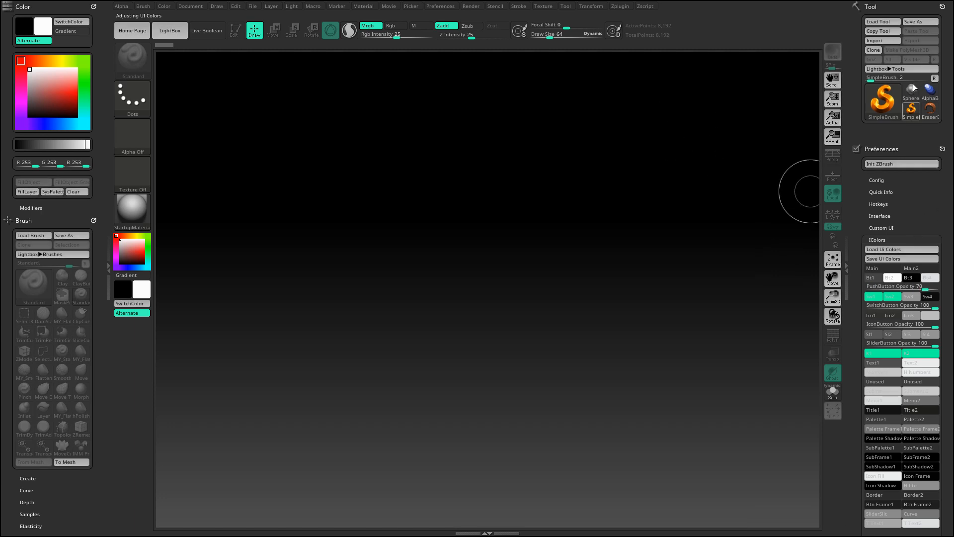
Place a Gear3D mesh on the canvas in Edit mode and turn it into an angled view.
{"action": "left_click", "coordinate": [881, 95]}
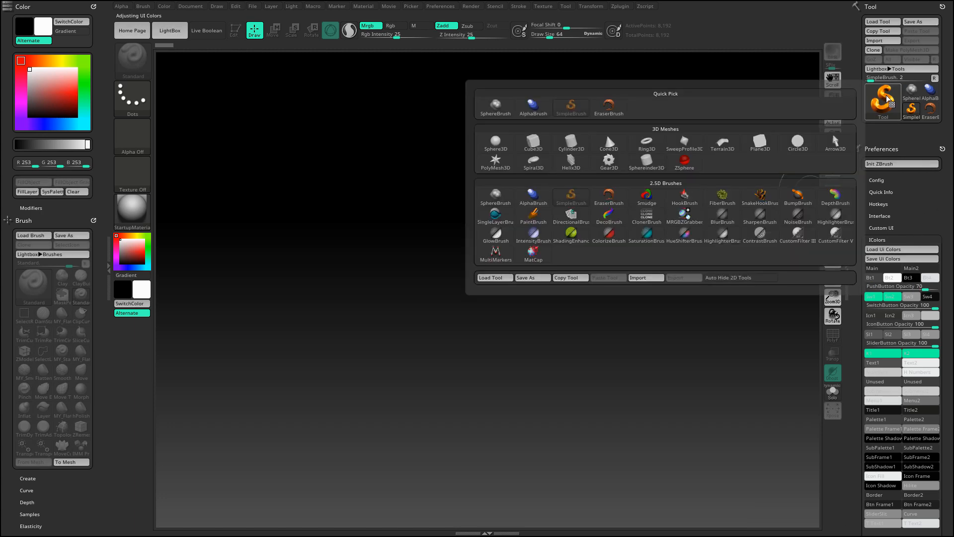
{"action": "left_click", "coordinate": [609, 162]}
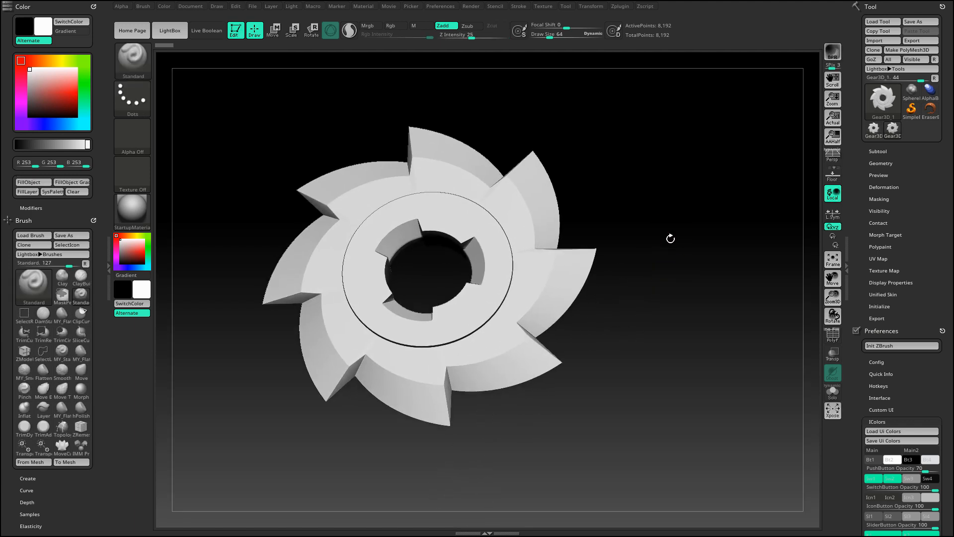
{"action": "left_click_drag", "start_coordinate": [670, 238], "coordinate": [801, 196]}
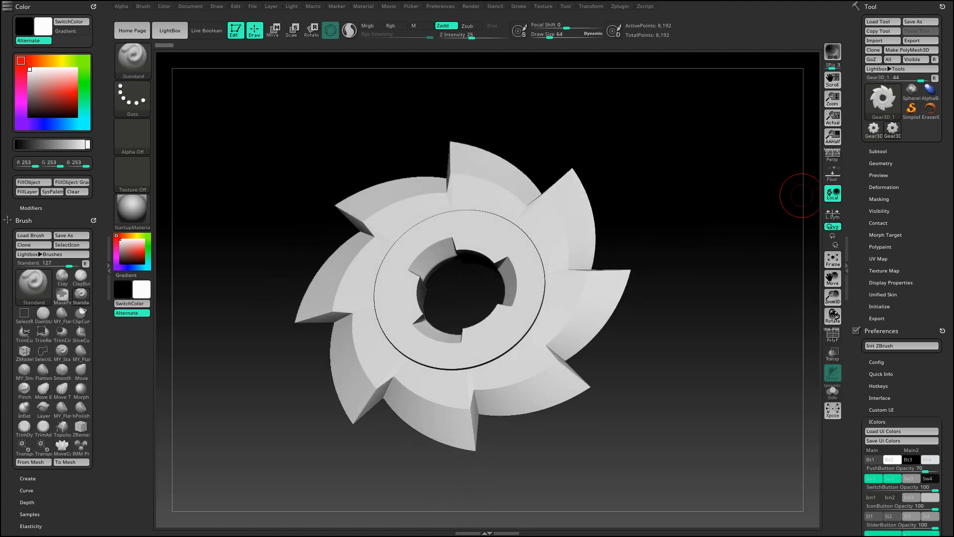
Convert the gear to a PolyMesh3D and set the Draw Size to 51.
{"action": "left_click", "coordinate": [908, 51]}
{"action": "key", "text": "s"}
{"action": "left_click_drag", "start_coordinate": [722, 226], "coordinate": [719, 239]}
{"action": "left_click_drag", "start_coordinate": [719, 239], "coordinate": [721, 226], "text": "alt"}
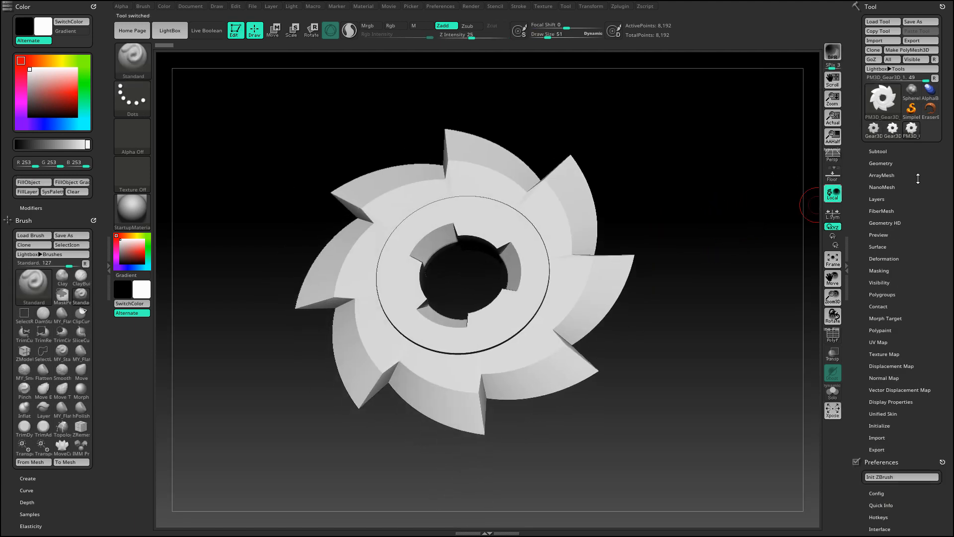
Expand the gear's Geometry settings and examine how the recolored buttons look.
{"action": "left_click", "coordinate": [881, 163]}
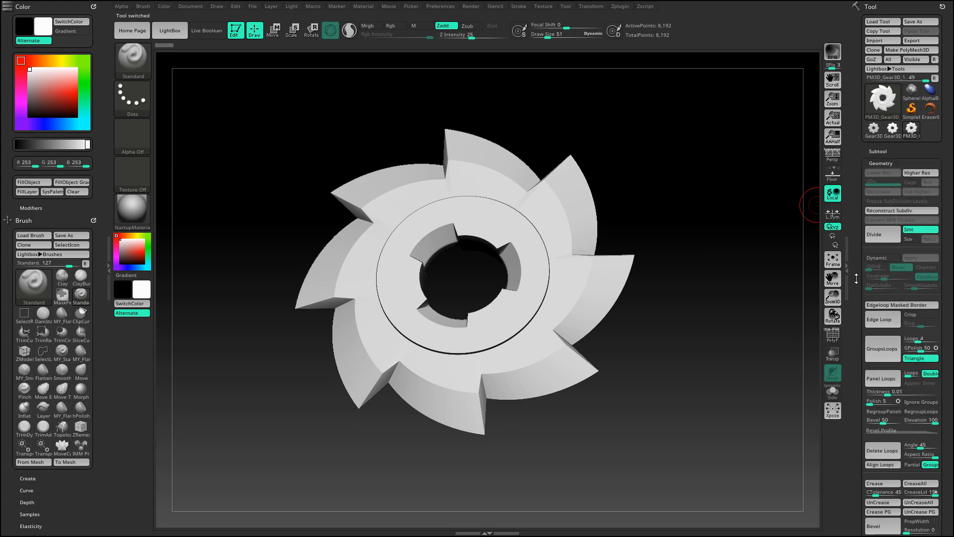
{"action": "left_click_drag", "start_coordinate": [857, 296], "coordinate": [861, 270]}
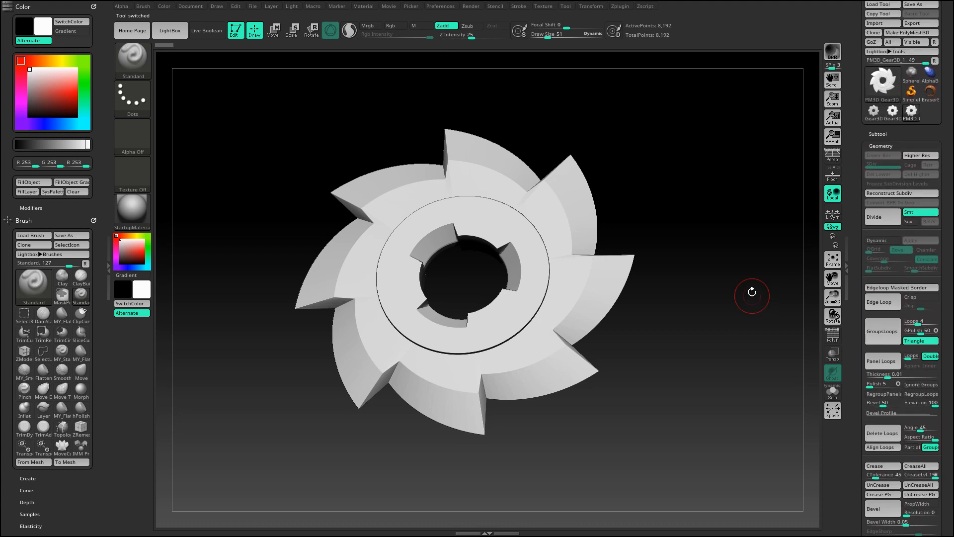
{"action": "left_click_drag", "start_coordinate": [752, 292], "coordinate": [748, 301]}
{"action": "left_click_drag", "start_coordinate": [857, 199], "coordinate": [859, 208]}
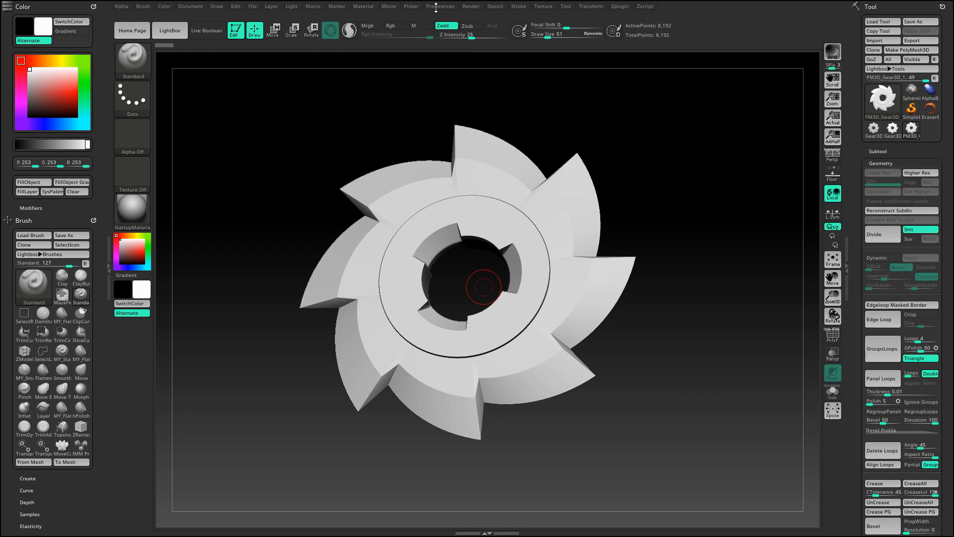
Set the Popup Opacity in the interface color preferences to 90.
{"action": "left_click", "coordinate": [442, 7]}
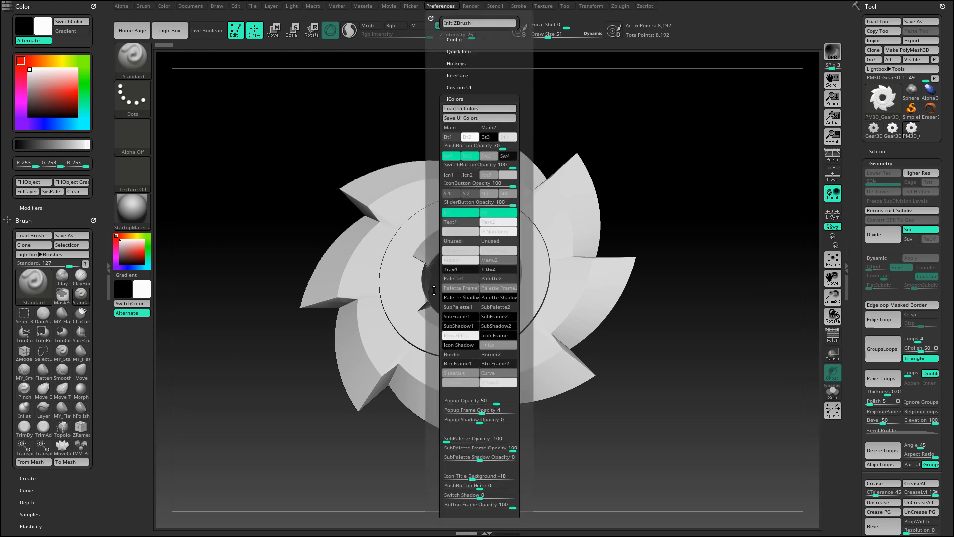
{"action": "left_click_drag", "start_coordinate": [434, 292], "coordinate": [434, 241]}
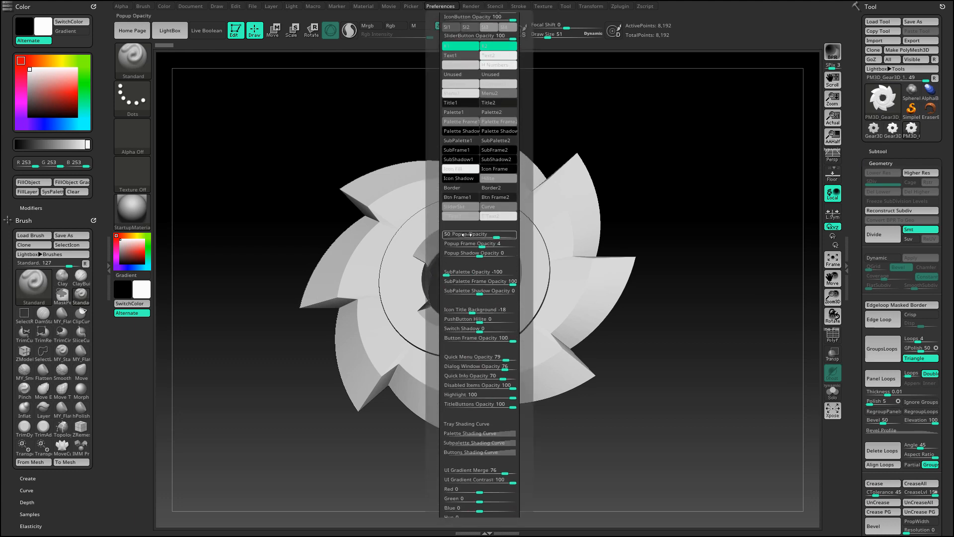
{"action": "left_click_drag", "start_coordinate": [499, 236], "coordinate": [509, 236]}
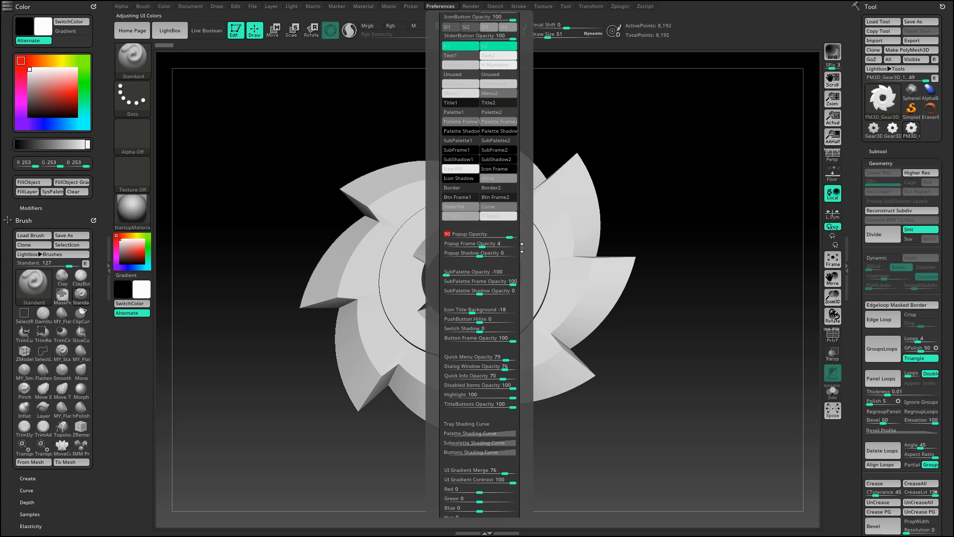
Raise the Quick Info Opacity in the interface color preferences.
{"action": "scroll", "coordinate": [523, 257], "scroll_direction": "down", "scroll_amount": 3}
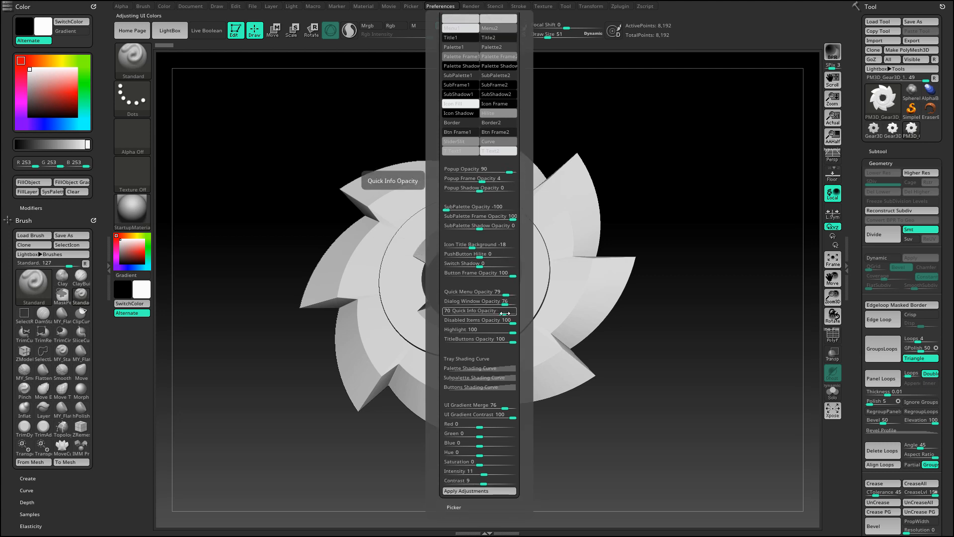
{"action": "left_click_drag", "start_coordinate": [506, 313], "coordinate": [521, 312]}
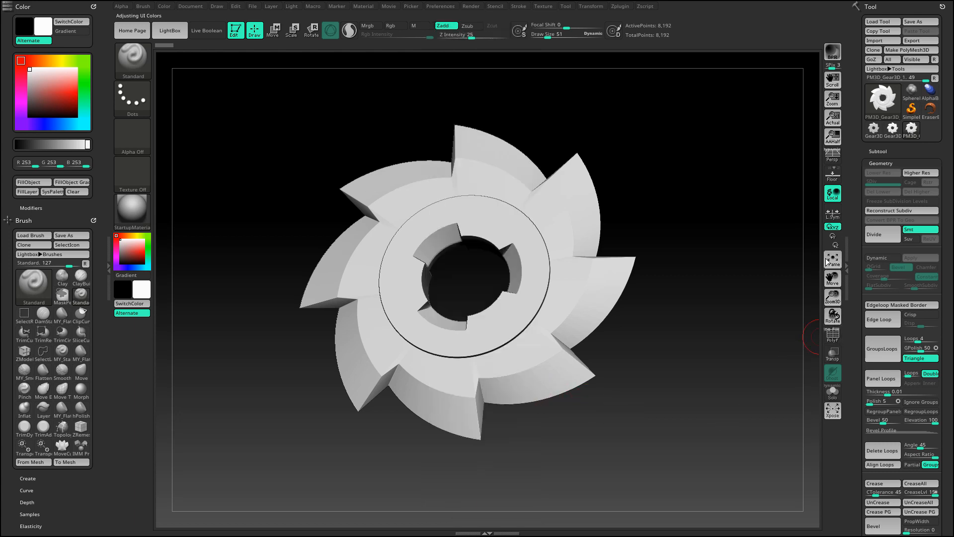
{"action": "key", "text": "ctrl"}
Open the Config section of the preferences.
{"action": "left_click", "coordinate": [444, 7]}
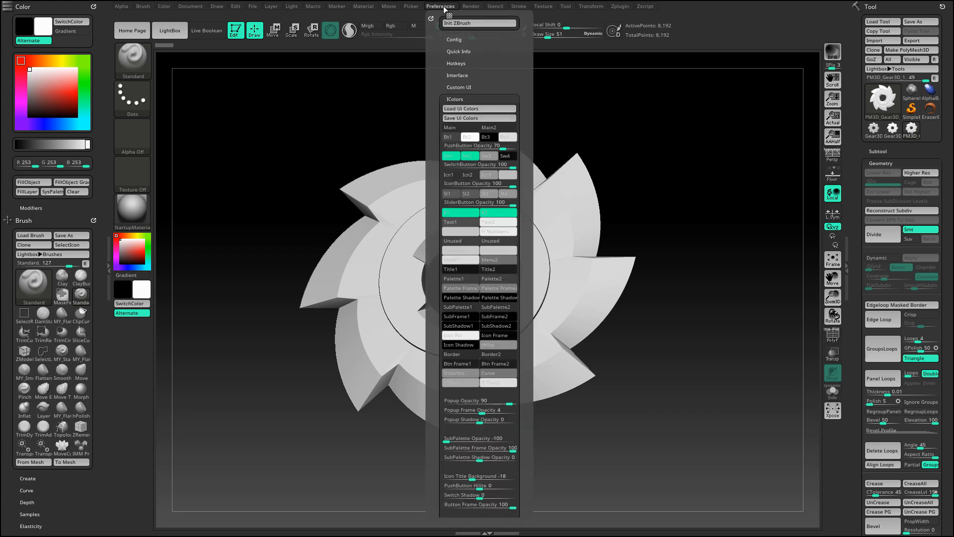
{"action": "left_click", "coordinate": [467, 39]}
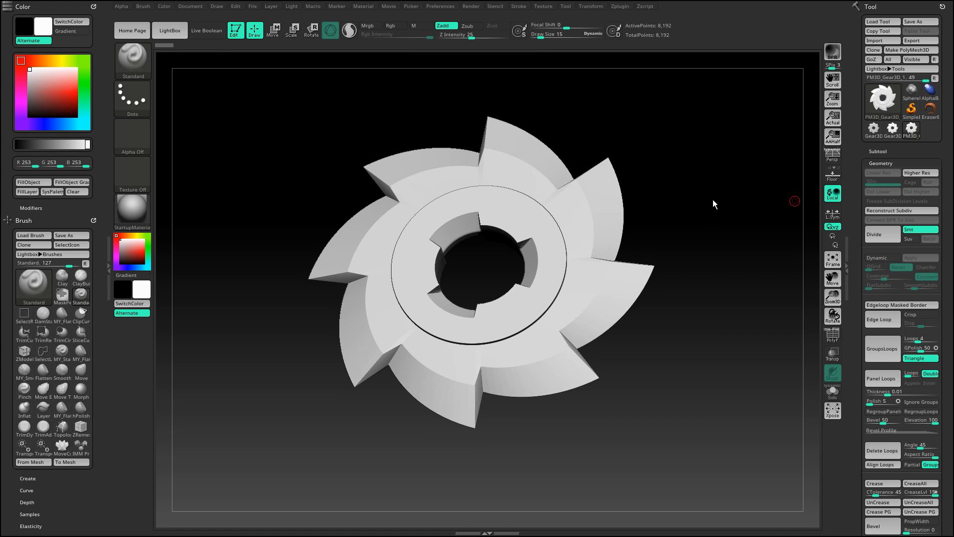
{"action": "mouse_move", "coordinate": [703, 212]}
{"action": "left_mouse_down"}
{"action": "mouse_move", "coordinate": [712, 208]}
{"action": "mouse_move", "coordinate": [702, 221]}
{"action": "left_mouse_up"}
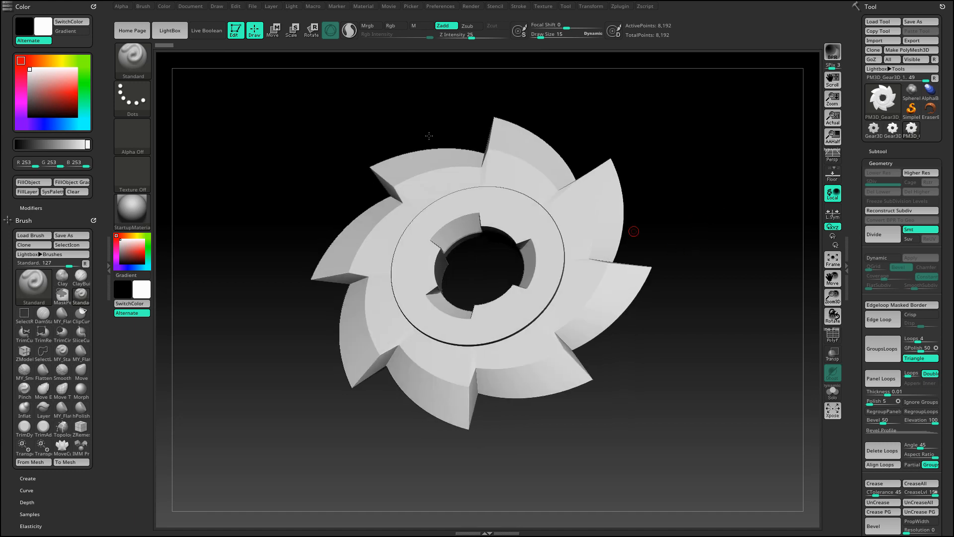
Dock the Document palette in the side tray above the Color palette.
{"action": "left_click", "coordinate": [193, 7]}
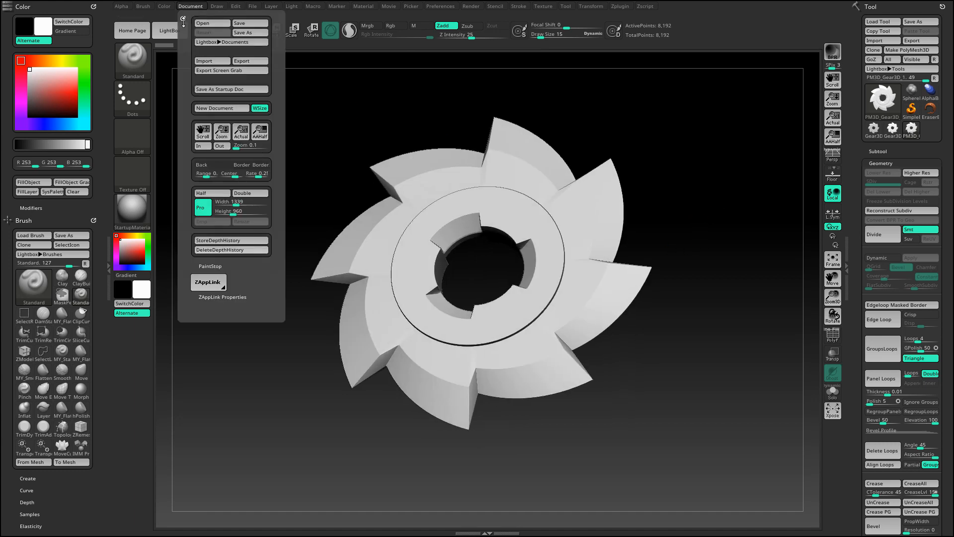
{"action": "left_click_drag", "start_coordinate": [182, 18], "coordinate": [44, 10]}
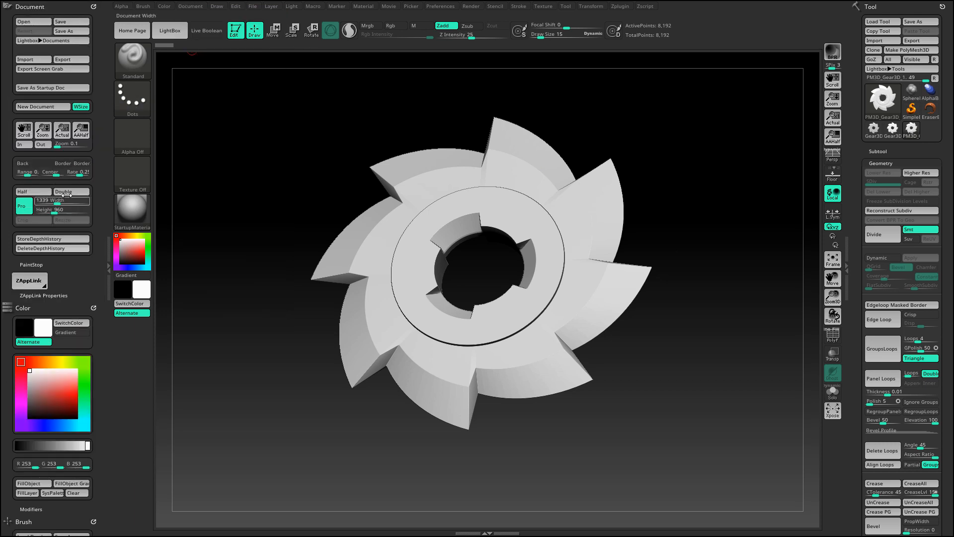
{"action": "left_click_drag", "start_coordinate": [255, 198], "coordinate": [289, 181]}
{"action": "left_click_drag", "start_coordinate": [282, 204], "coordinate": [279, 212]}
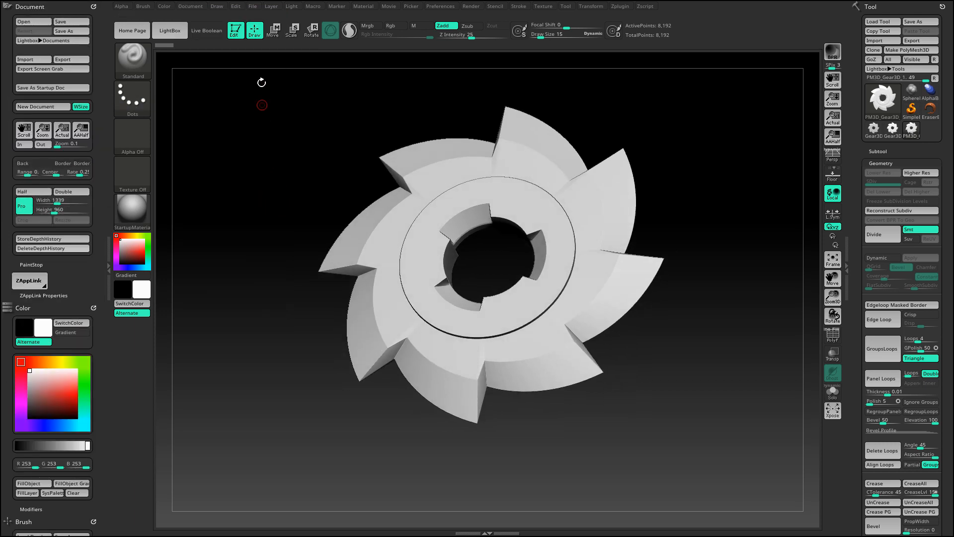
{"action": "left_click_drag", "start_coordinate": [289, 157], "coordinate": [278, 171]}
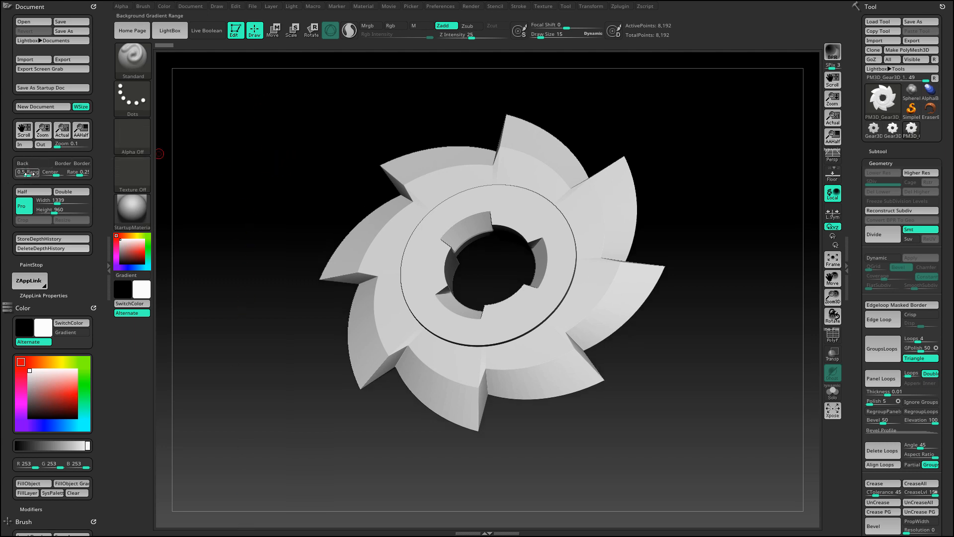
Set the document's background gradient Range to 0 and pick a dark gray background color from the grayscale strip.
{"action": "left_click_drag", "start_coordinate": [29, 174], "coordinate": [27, 445]}
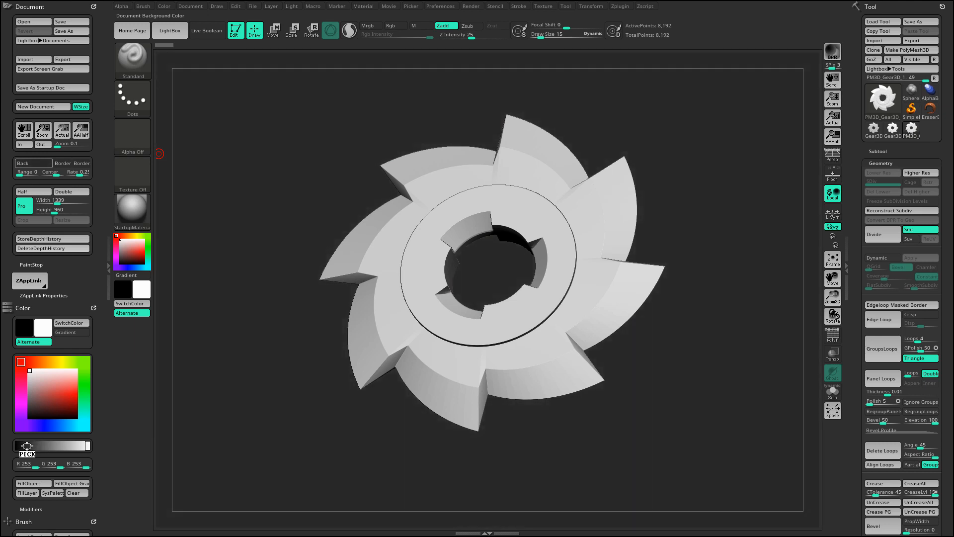
{"action": "left_click_drag", "start_coordinate": [27, 445], "coordinate": [28, 445]}
Examine how the canvas border area works for navigation when the gear fills the view, using Draw Sizes 28 and 5.
{"action": "left_click_drag", "start_coordinate": [679, 216], "coordinate": [699, 227], "text": "shift"}
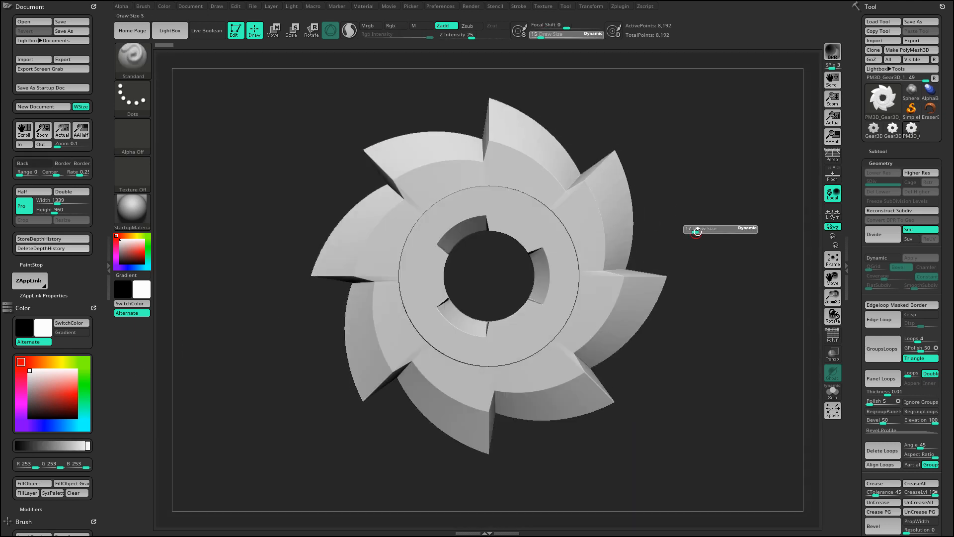
{"action": "key", "text": "s"}
{"action": "right_click_drag", "start_coordinate": [700, 229], "coordinate": [696, 229], "text": "ctrl"}
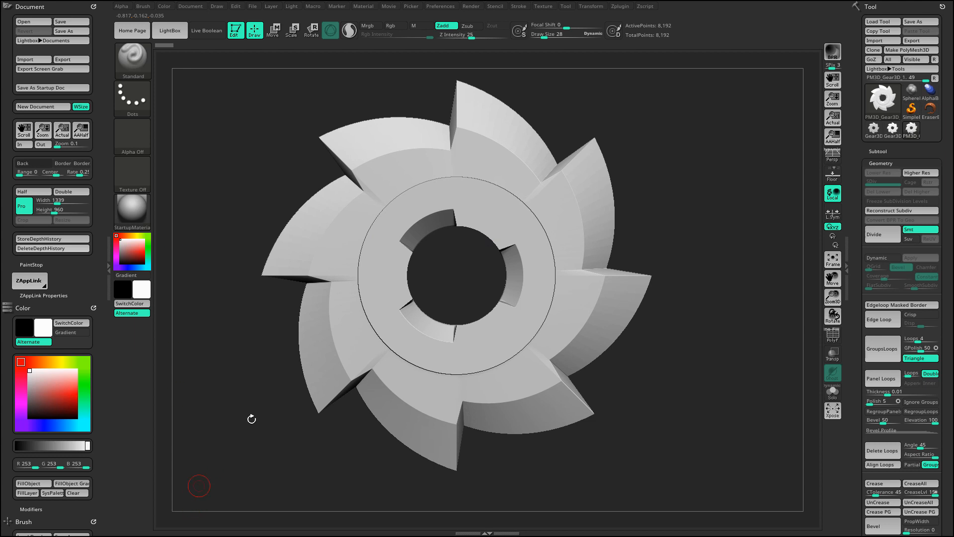
{"action": "right_click_drag", "start_coordinate": [455, 264], "coordinate": [476, 509], "text": "ctrl"}
{"action": "right_click_drag", "start_coordinate": [380, 358], "coordinate": [600, 183], "text": "alt"}
{"action": "right_click_drag", "start_coordinate": [564, 153], "coordinate": [765, 97], "text": "alt"}
{"action": "right_click_drag", "start_coordinate": [164, 299], "coordinate": [169, 426], "text": "ctrl"}
{"action": "right_click_drag", "start_coordinate": [486, 272], "coordinate": [909, 174], "text": "alt"}
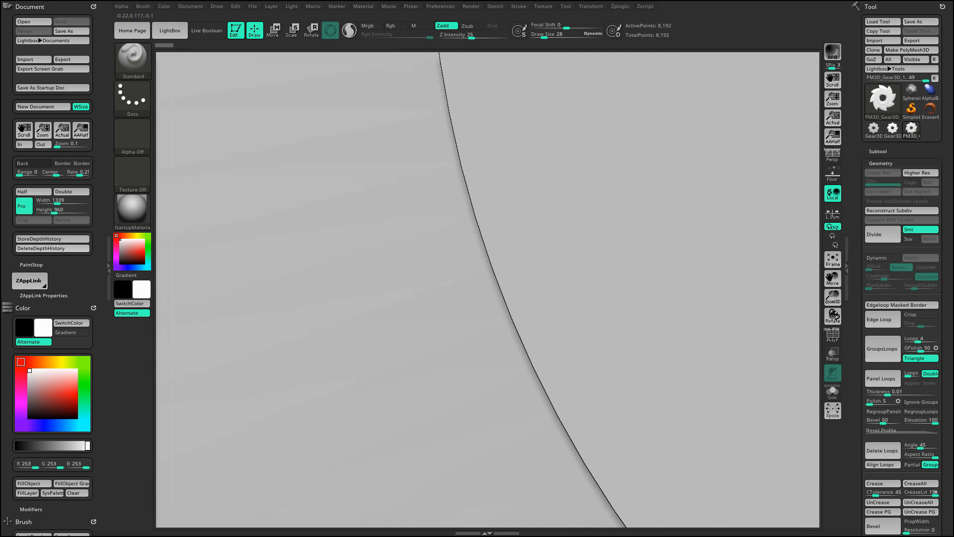
{"action": "key", "text": "s"}
{"action": "left_click", "coordinate": [277, 286]}
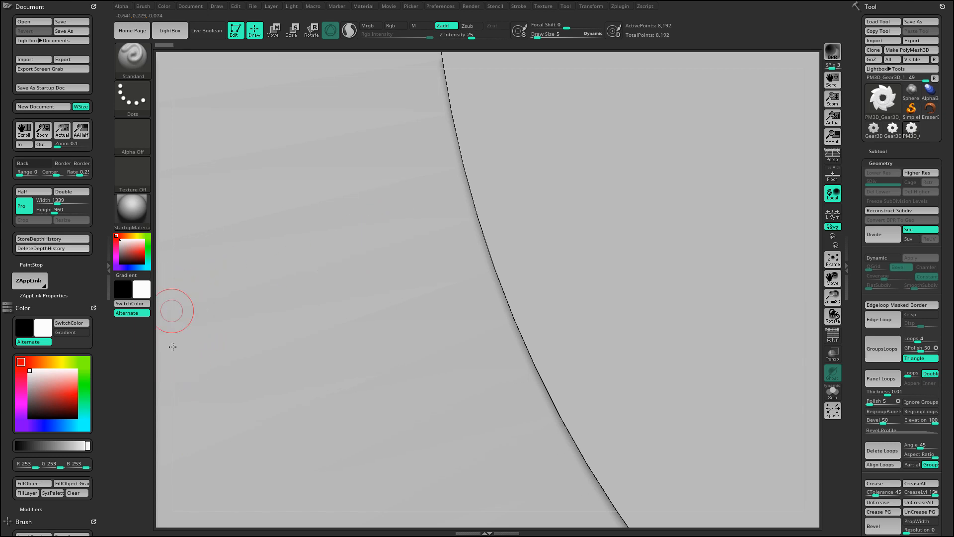
{"action": "mouse_move", "coordinate": [166, 390]}
{"action": "left_mouse_down"}
{"action": "mouse_move", "coordinate": [166, 284]}
{"action": "mouse_move", "coordinate": [157, 394]}
{"action": "mouse_move", "coordinate": [162, 320]}
{"action": "mouse_move", "coordinate": [201, 247]}
{"action": "left_mouse_up"}
{"action": "key", "text": "f"}
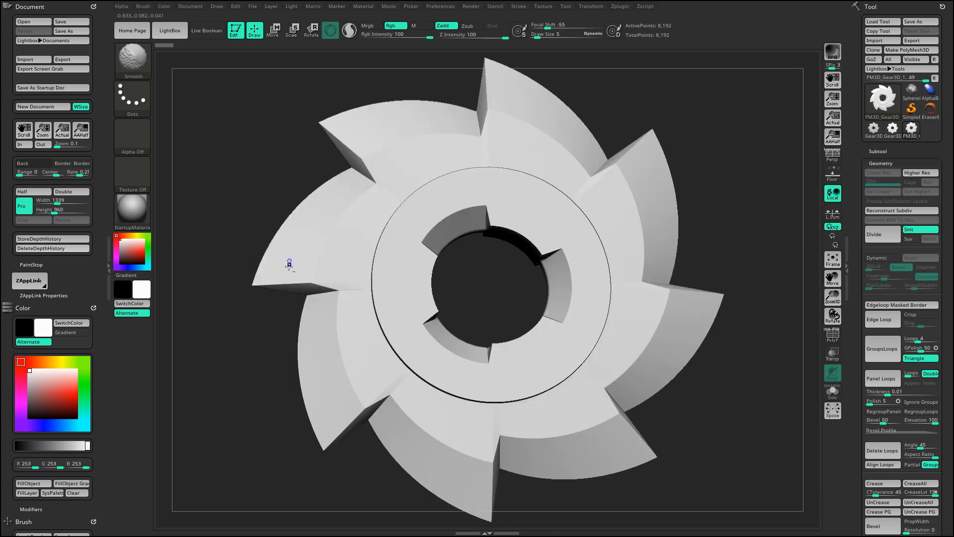
Set the Draw Size to 19 and view the gear at a slight tilt.
{"action": "left_click_drag", "start_coordinate": [518, 285], "coordinate": [472, 295]}
{"action": "key", "text": "s"}
{"action": "left_click_drag", "start_coordinate": [710, 213], "coordinate": [704, 181]}
{"action": "left_click_drag", "start_coordinate": [672, 148], "coordinate": [441, 79]}
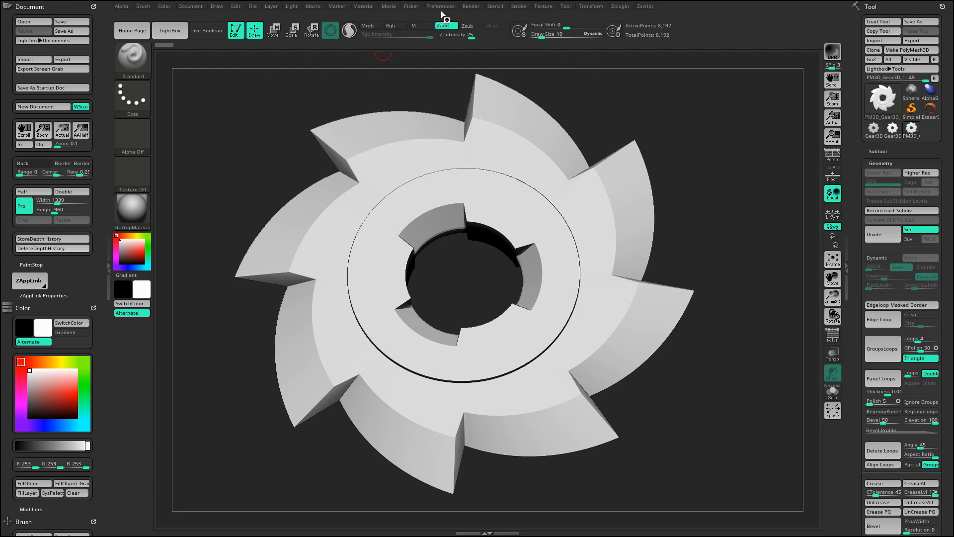
Turn off Draw Transformation Border in the Edit preferences and examine the gear on the borderless canvas.
{"action": "left_click", "coordinate": [445, 9]}
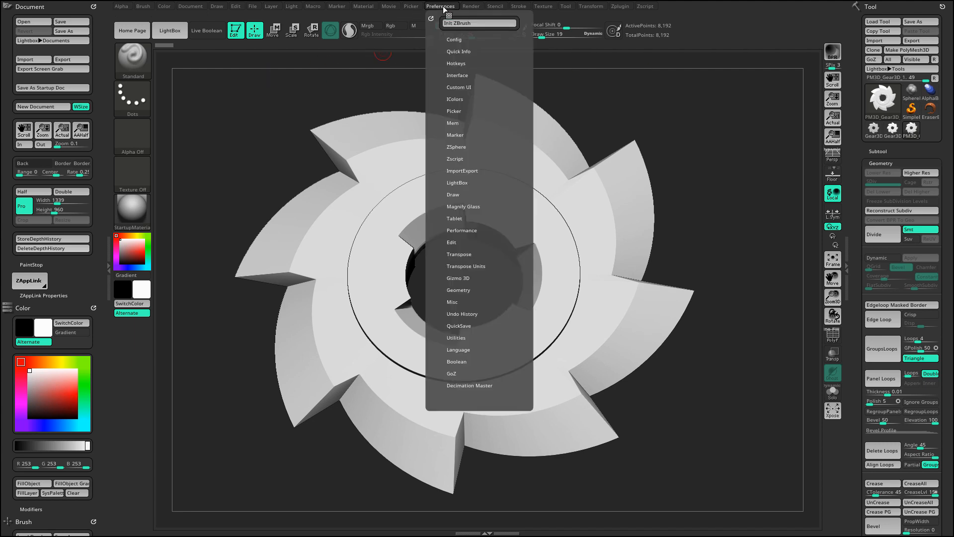
{"action": "left_click", "coordinate": [454, 242]}
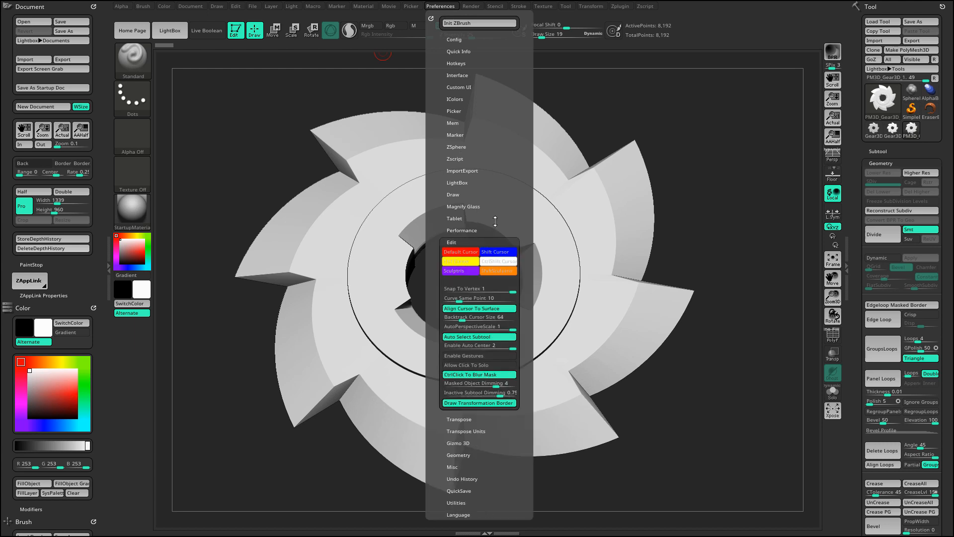
{"action": "scroll", "coordinate": [495, 221], "scroll_direction": "down", "scroll_amount": 1}
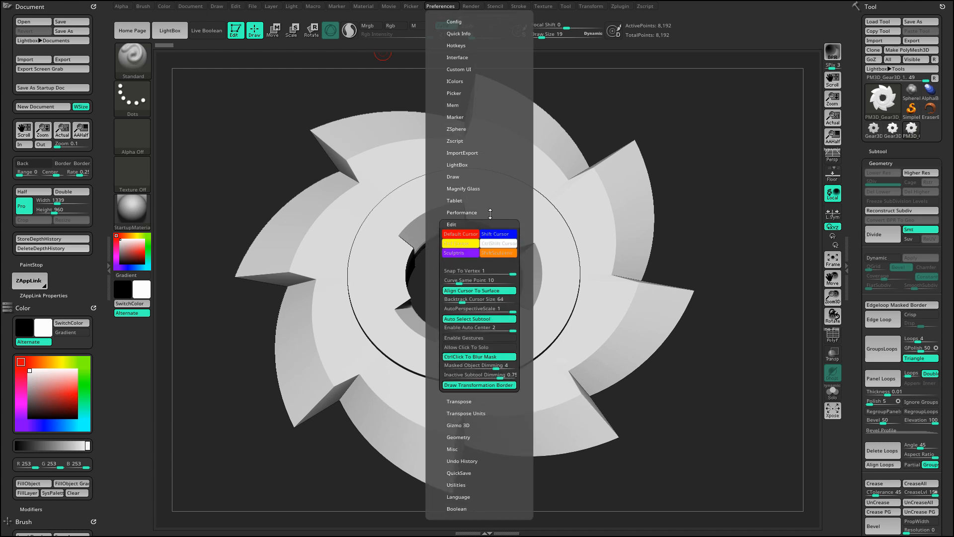
{"action": "left_click", "coordinate": [478, 386]}
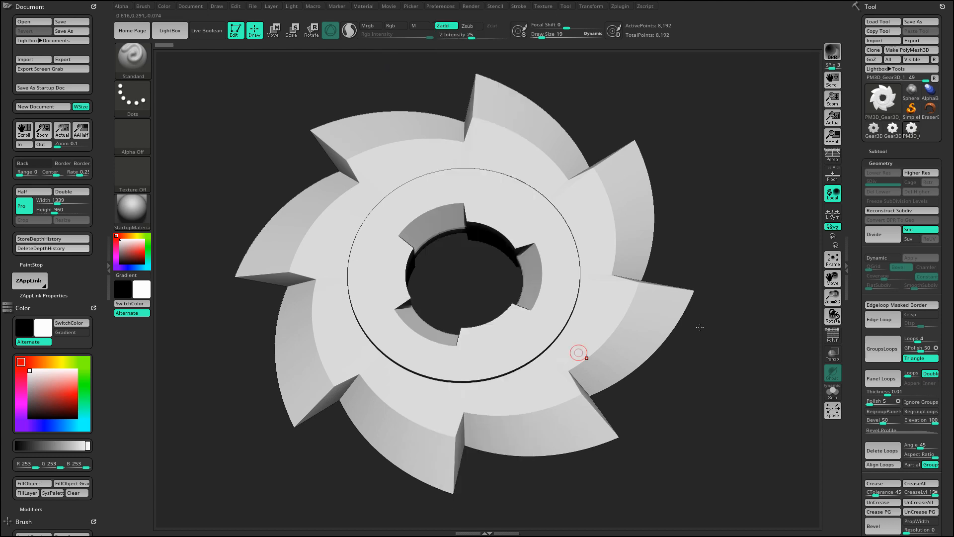
{"action": "left_click_drag", "start_coordinate": [755, 312], "coordinate": [748, 301], "text": "alt"}
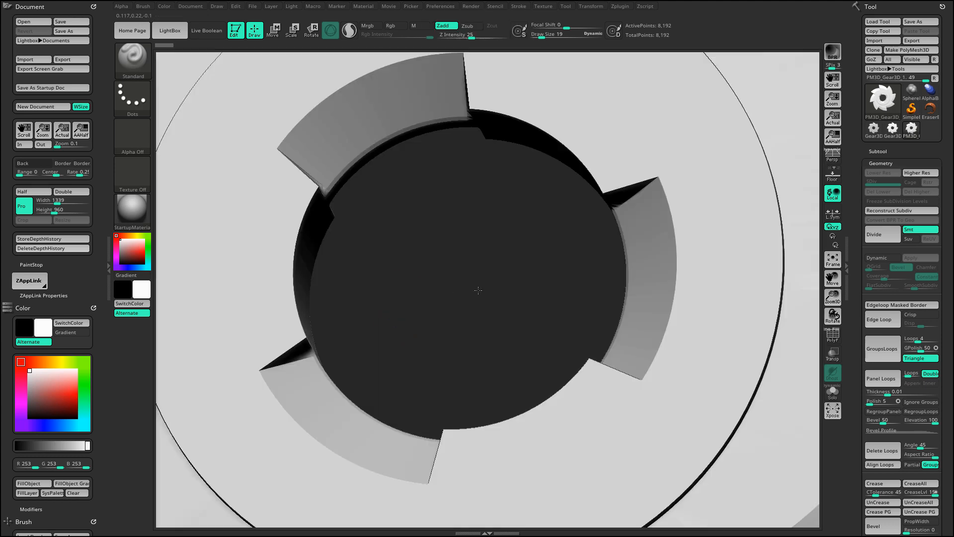
{"action": "left_click_drag", "start_coordinate": [157, 369], "coordinate": [167, 215], "text": "alt"}
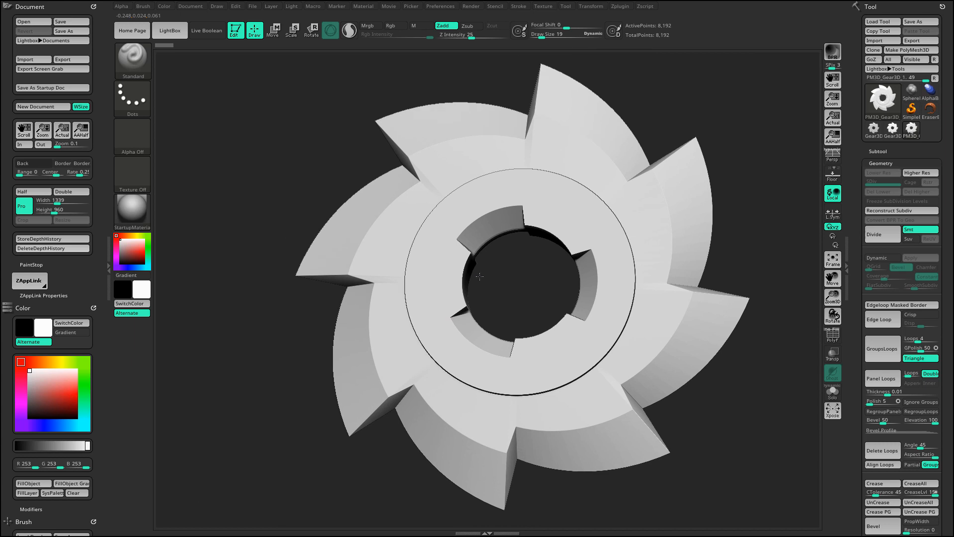
{"action": "left_click_drag", "start_coordinate": [517, 263], "coordinate": [516, 278]}
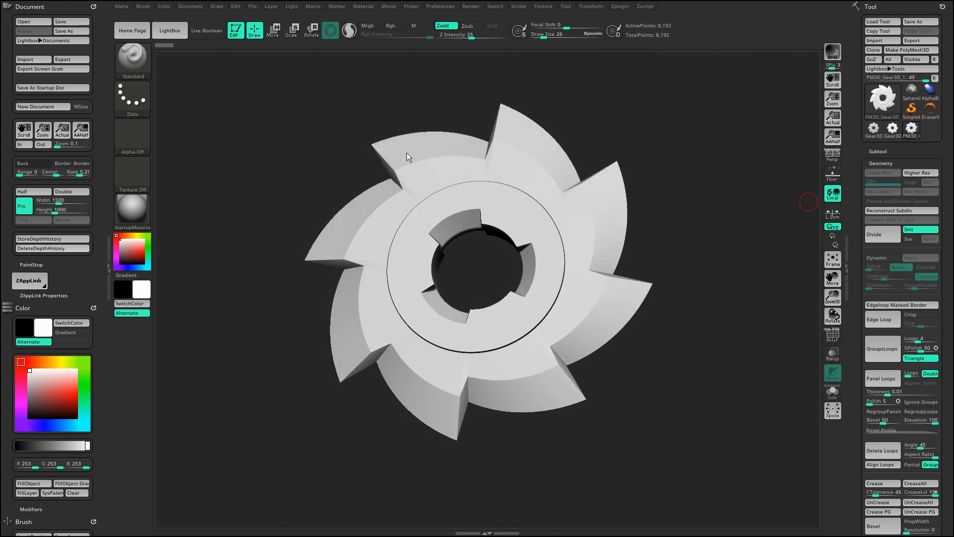
Turn off Pro for the document and set its Width to 500 and Height to 200.
{"action": "left_click_drag", "start_coordinate": [711, 201], "coordinate": [650, 218]}
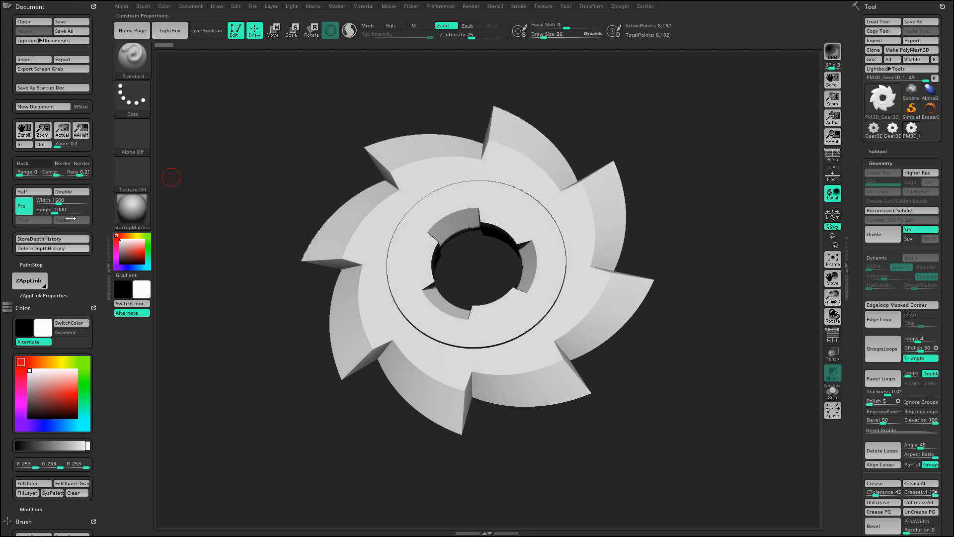
{"action": "left_click", "coordinate": [33, 207]}
{"action": "left_click", "coordinate": [30, 209]}
{"action": "left_click_drag", "start_coordinate": [59, 200], "coordinate": [57, 209]}
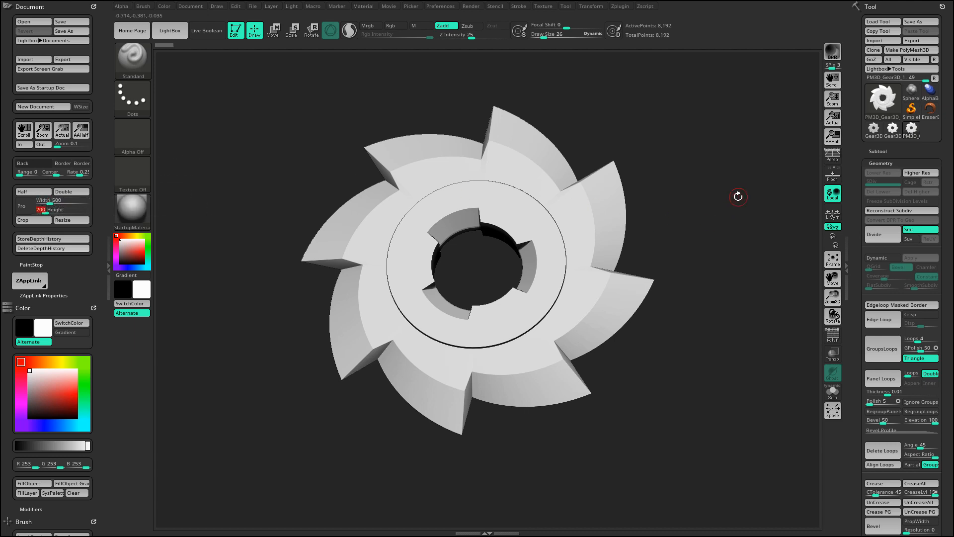
{"action": "left_click_drag", "start_coordinate": [738, 196], "coordinate": [692, 221]}
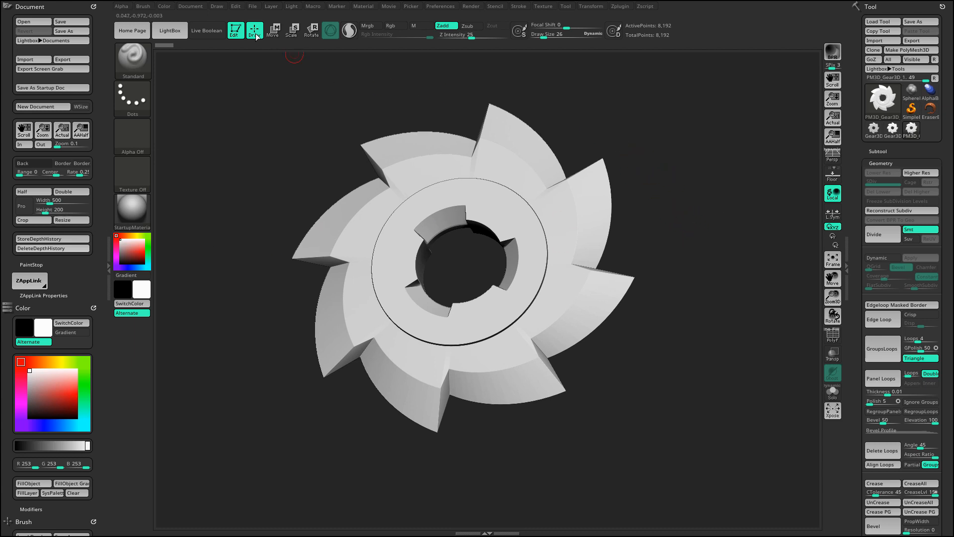
Leave Edit mode, clear the canvas and resize the document to 500 by 200, accepting the non-undoable operation.
{"action": "left_click", "coordinate": [236, 31]}
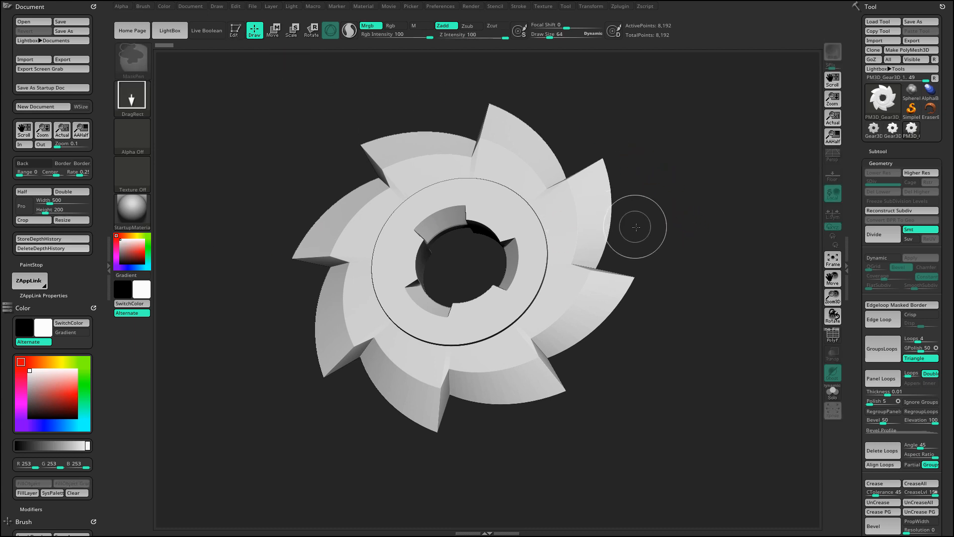
{"action": "key", "text": "ctrl+n"}
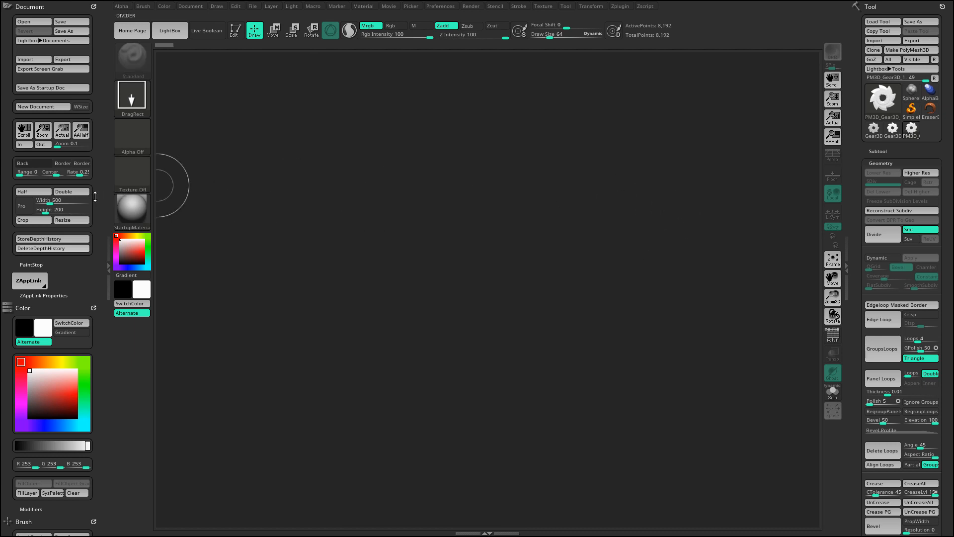
{"action": "left_click", "coordinate": [71, 220]}
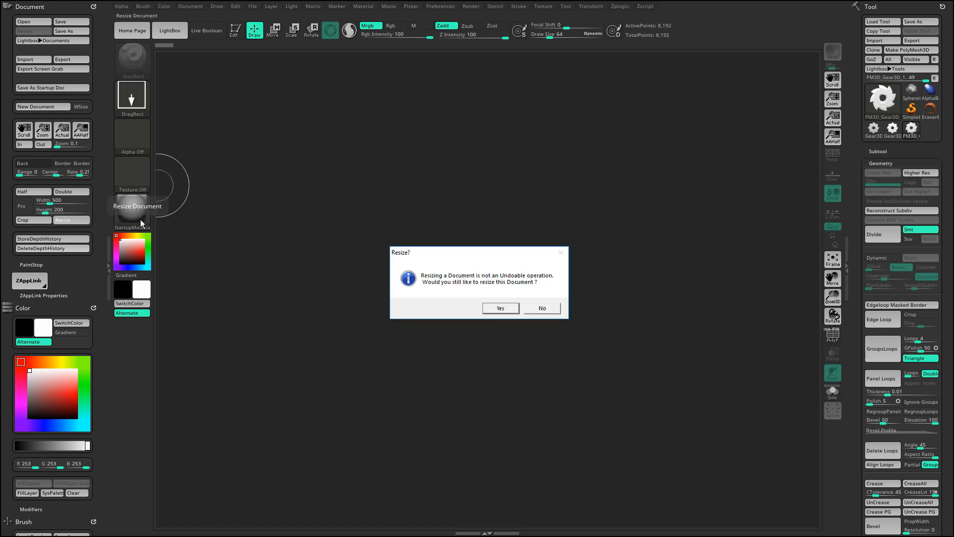
{"action": "left_click", "coordinate": [500, 308]}
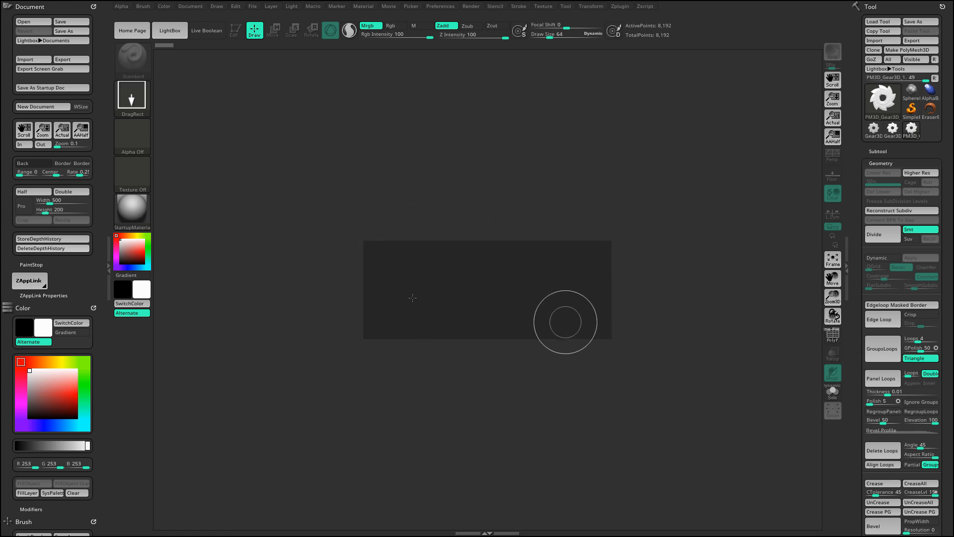
Turn on WSize and create a new document fitted to the window without saving the current one.
{"action": "left_click", "coordinate": [54, 209]}
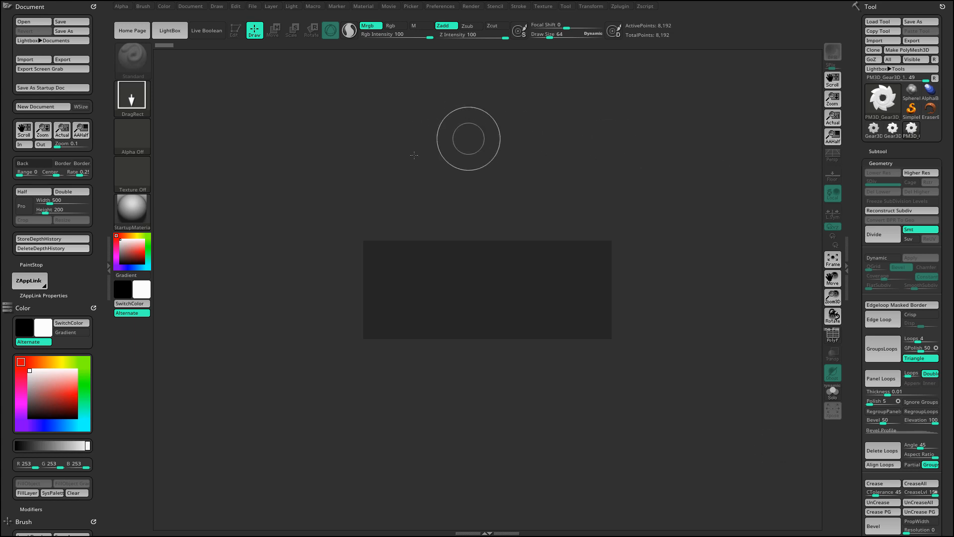
{"action": "left_click", "coordinate": [82, 107]}
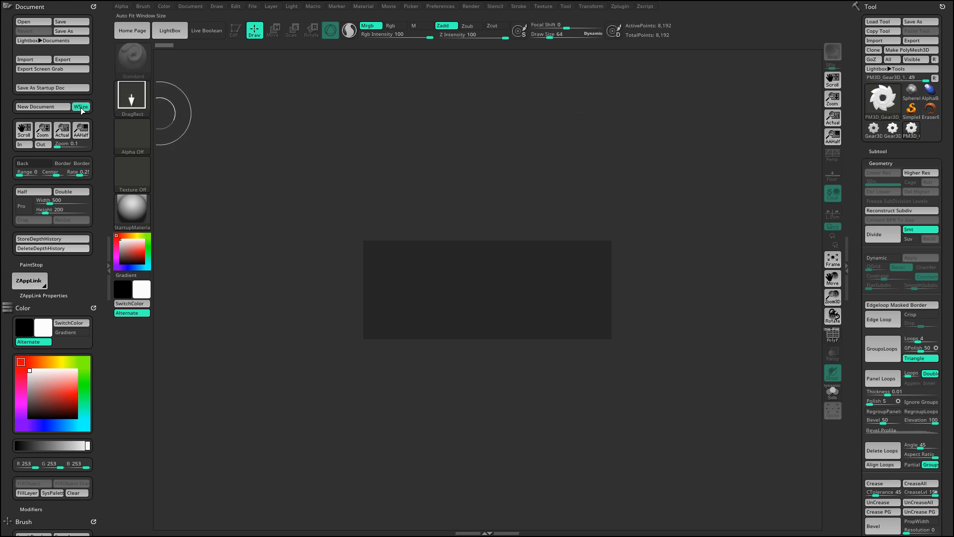
{"action": "left_click", "coordinate": [52, 106]}
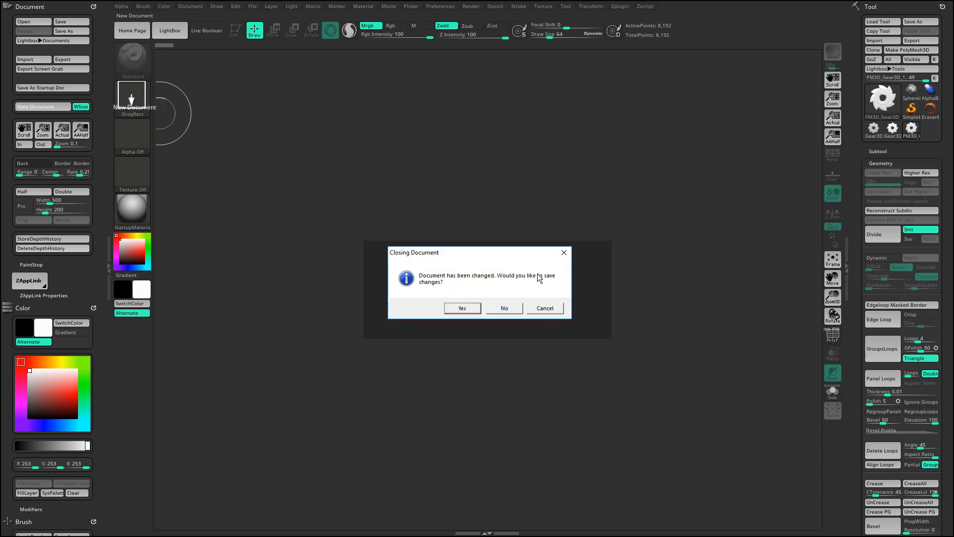
{"action": "left_click", "coordinate": [504, 308]}
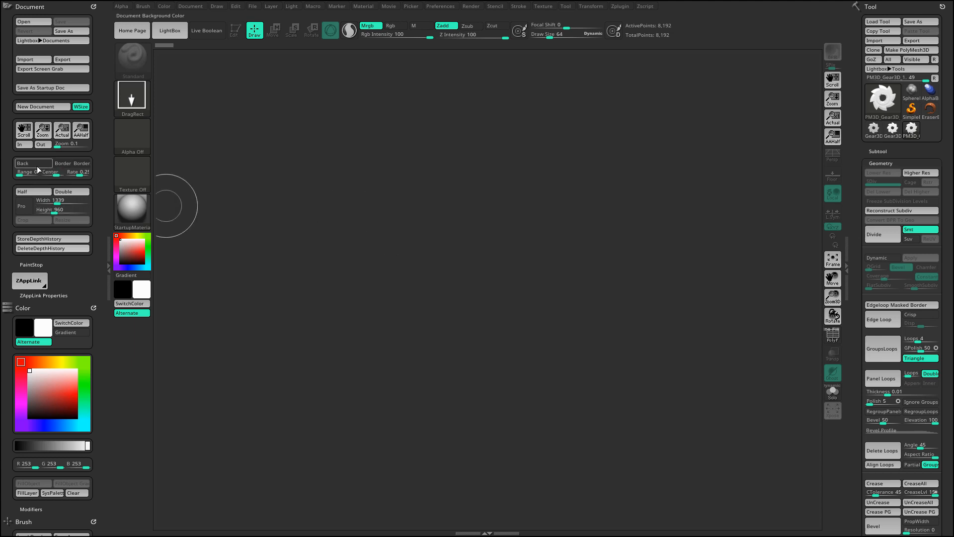
Redraw the gear in Edit mode, trying a medium gray document background before picking a dark gray one.
{"action": "left_click_drag", "start_coordinate": [38, 170], "coordinate": [48, 445]}
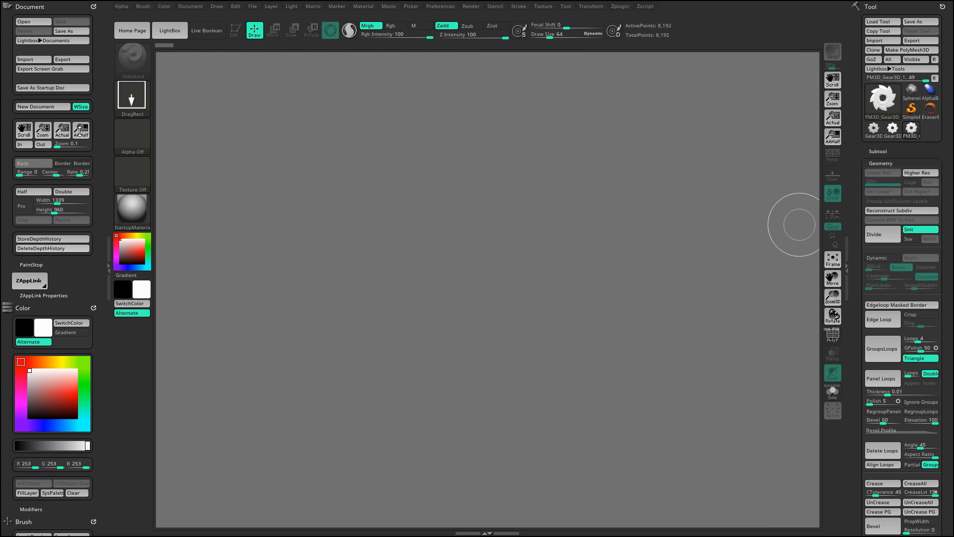
{"action": "mouse_move", "coordinate": [476, 282]}
{"action": "left_mouse_down"}
{"action": "mouse_move", "coordinate": [464, 353]}
{"action": "mouse_move", "coordinate": [481, 489]}
{"action": "left_mouse_up"}
{"action": "key", "text": "t"}
{"action": "left_click_drag", "start_coordinate": [705, 290], "coordinate": [228, 240]}
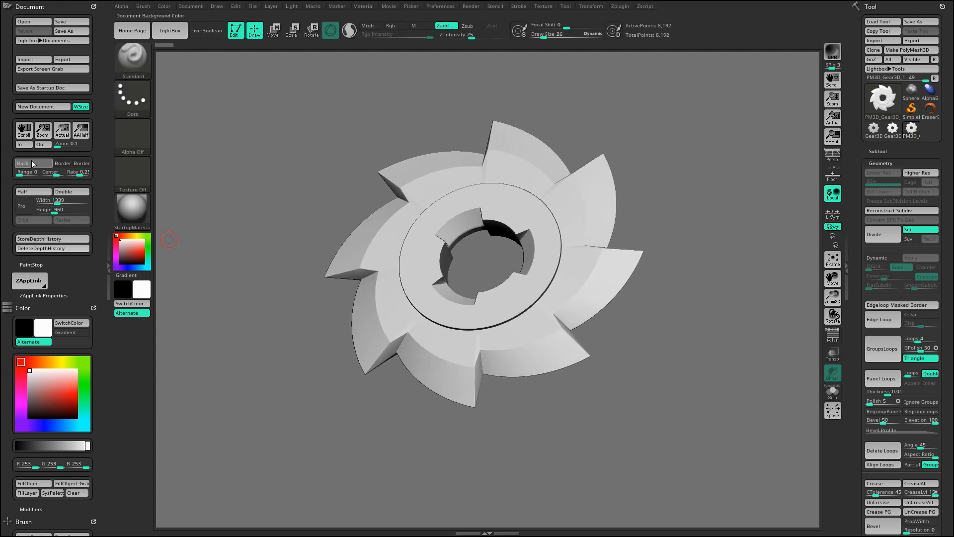
{"action": "left_click_drag", "start_coordinate": [32, 164], "coordinate": [29, 445]}
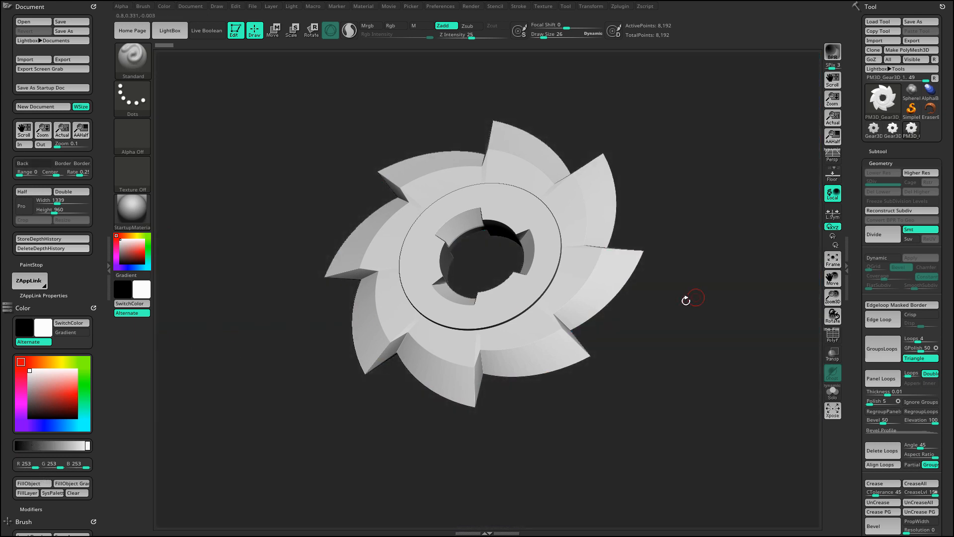
Try scrolling and zooming the document canvas, and return the document to actual size.
{"action": "key", "text": "s"}
{"action": "left_click_drag", "start_coordinate": [686, 300], "coordinate": [687, 299], "text": "alt"}
{"action": "mouse_move", "coordinate": [691, 299]}
{"action": "left_mouse_down", "text": "alt"}
{"action": "mouse_move", "coordinate": [709, 308]}
{"action": "mouse_move", "coordinate": [719, 346]}
{"action": "left_mouse_up", "text": "alt"}
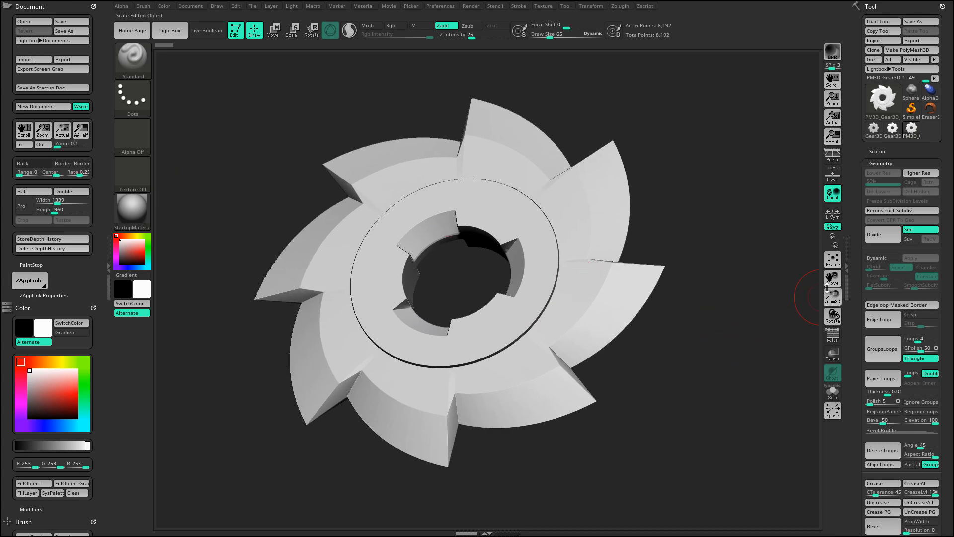
{"action": "mouse_move", "coordinate": [835, 279]}
{"action": "left_mouse_down"}
{"action": "mouse_move", "coordinate": [839, 247]}
{"action": "mouse_move", "coordinate": [888, 251]}
{"action": "mouse_move", "coordinate": [848, 291]}
{"action": "mouse_move", "coordinate": [852, 305]}
{"action": "mouse_move", "coordinate": [833, 277]}
{"action": "mouse_move", "coordinate": [832, 335]}
{"action": "mouse_move", "coordinate": [836, 302]}
{"action": "left_mouse_up"}
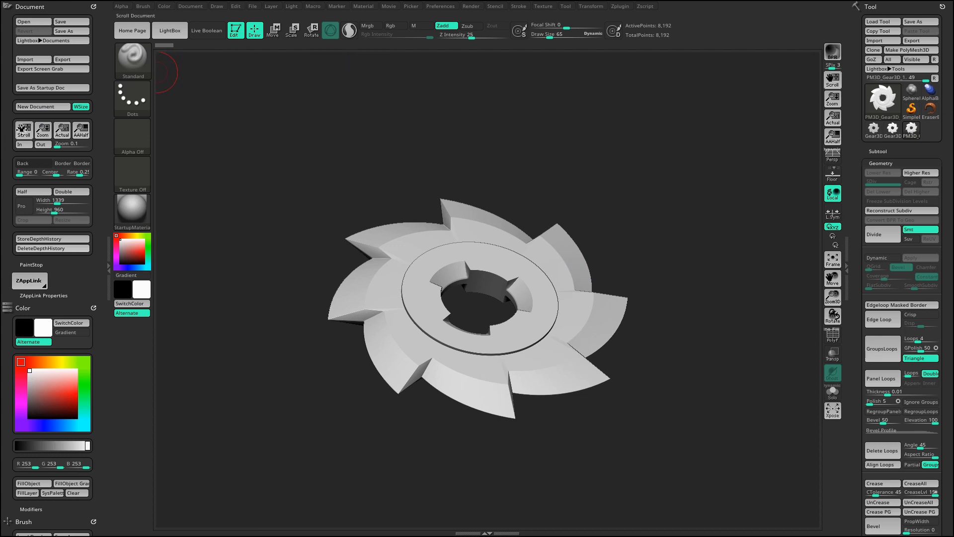
{"action": "left_click_drag", "start_coordinate": [23, 131], "coordinate": [51, 134]}
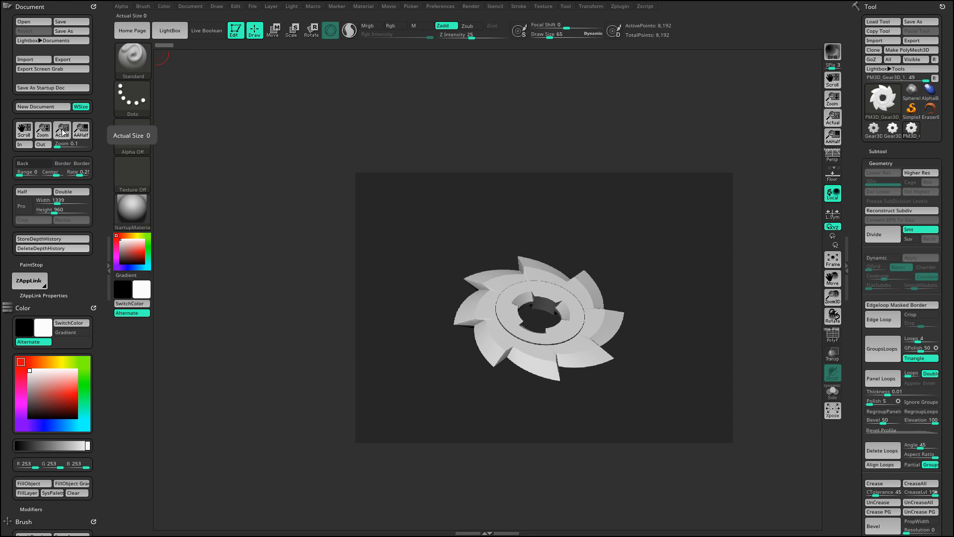
{"action": "left_click", "coordinate": [63, 131]}
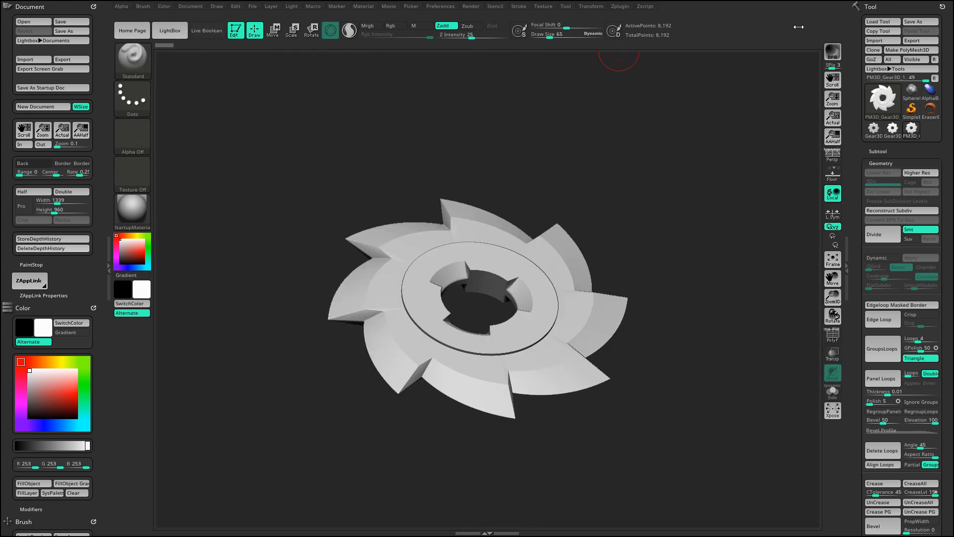
Examine the gear's edges at actual document size, both framed and up close from several angles.
{"action": "left_click_drag", "start_coordinate": [650, 195], "coordinate": [676, 222]}
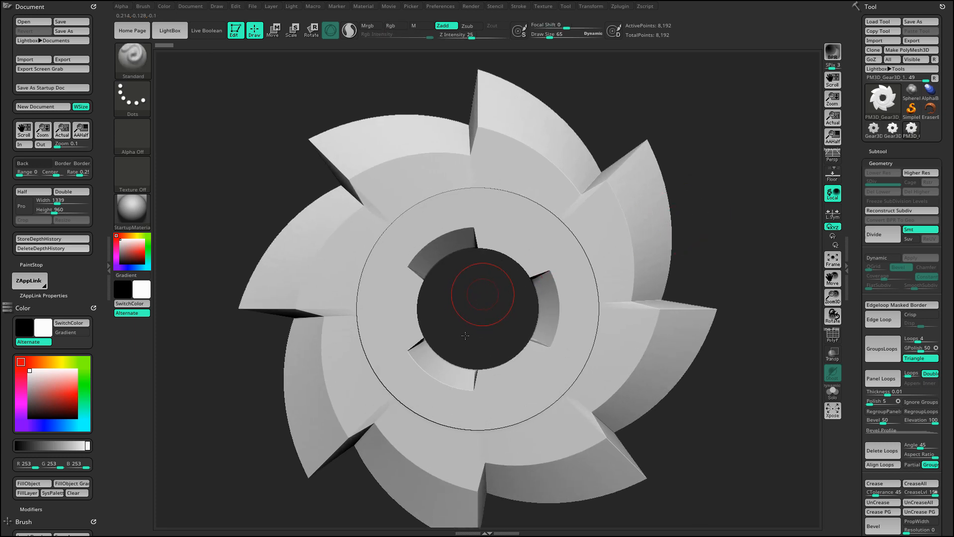
{"action": "left_click_drag", "start_coordinate": [465, 335], "coordinate": [760, 170]}
{"action": "left_click_drag", "start_coordinate": [760, 170], "coordinate": [739, 120]}
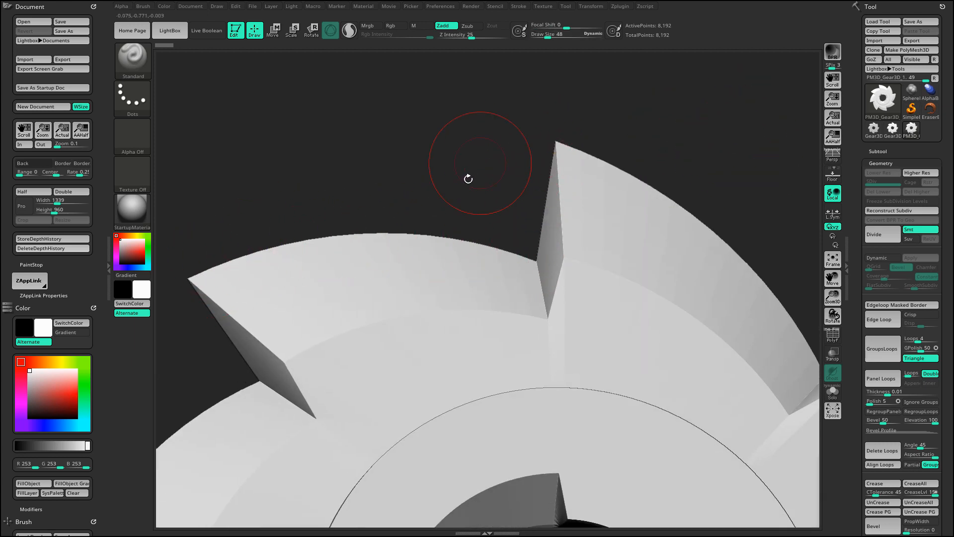
{"action": "left_click_drag", "start_coordinate": [462, 189], "coordinate": [455, 157], "text": "alt"}
{"action": "left_click_drag", "start_coordinate": [449, 259], "coordinate": [428, 143], "text": "alt"}
{"action": "key", "text": "f"}
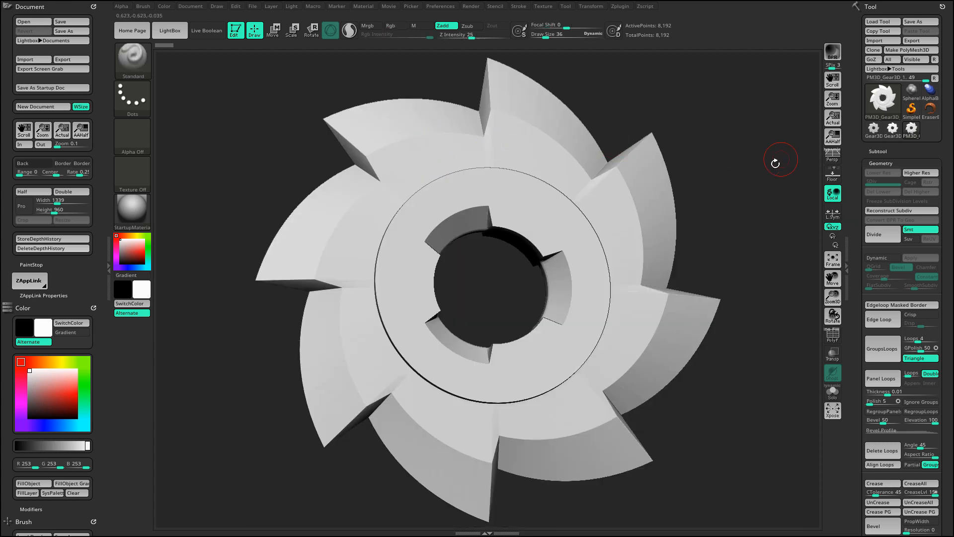
{"action": "left_click_drag", "start_coordinate": [775, 162], "coordinate": [747, 229]}
{"action": "left_click_drag", "start_coordinate": [729, 89], "coordinate": [725, 279], "text": "alt"}
{"action": "left_click_drag", "start_coordinate": [715, 151], "coordinate": [725, 348], "text": "alt"}
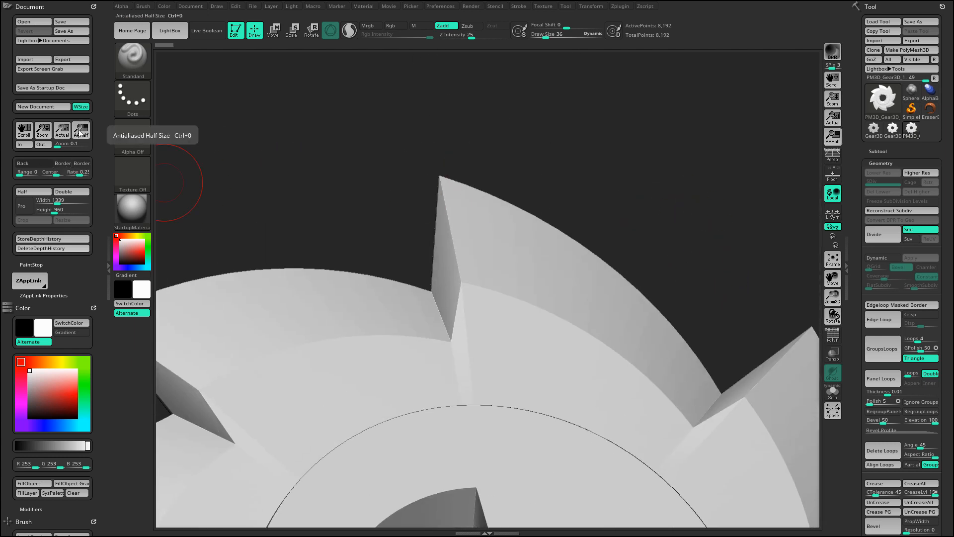
Preview the gear's edges at antialiased half size after reading its description, and return the document to actual size.
{"action": "key", "text": "ctrl"}
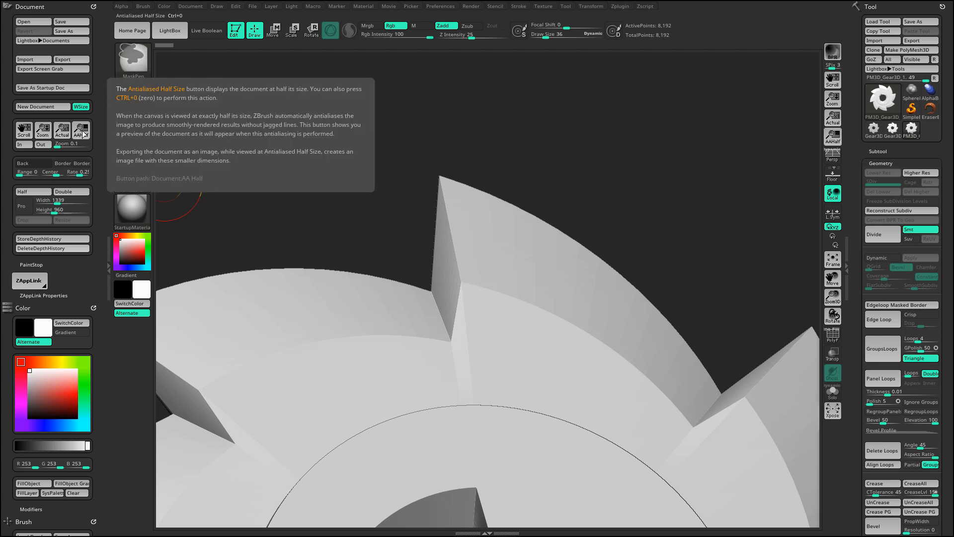
{"action": "left_click", "coordinate": [82, 131]}
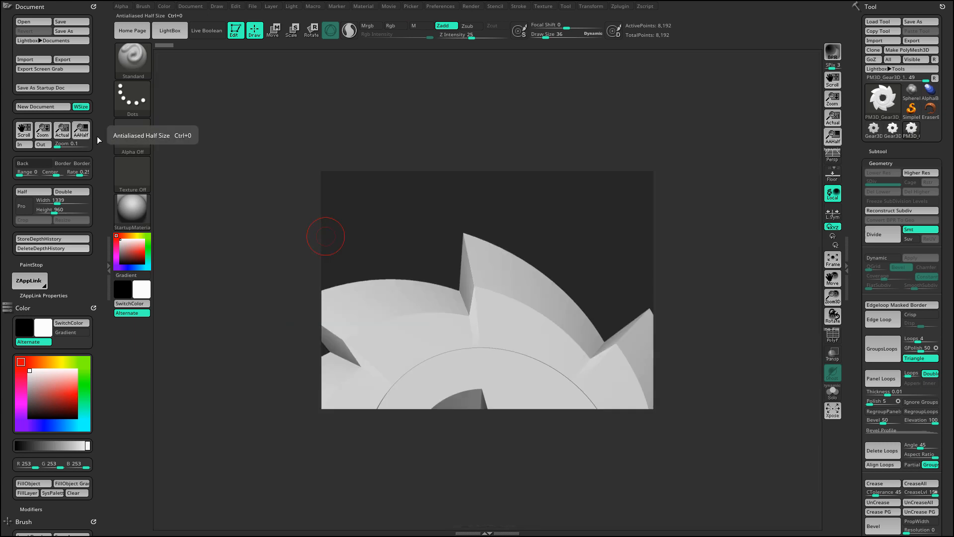
{"action": "left_click_drag", "start_coordinate": [587, 232], "coordinate": [514, 240]}
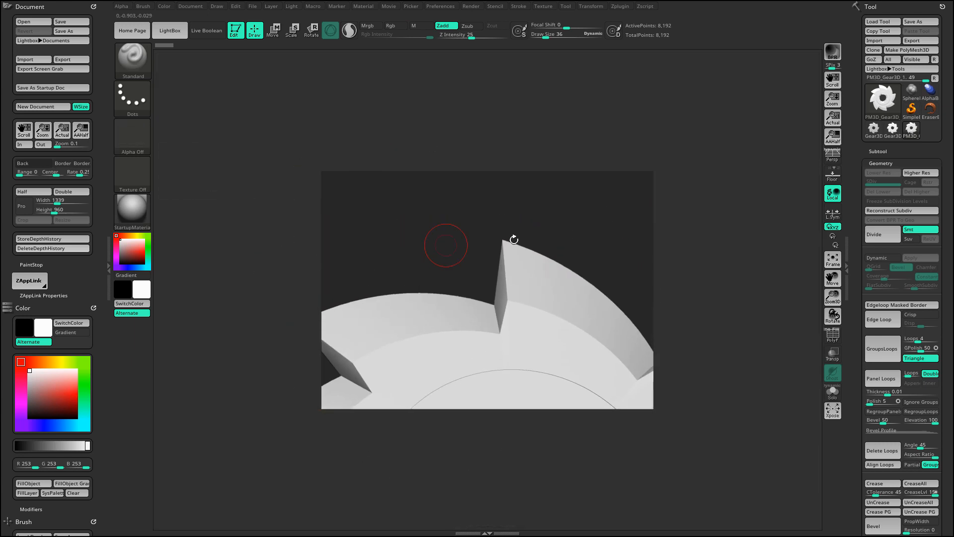
{"action": "left_click_drag", "start_coordinate": [616, 233], "coordinate": [501, 227]}
{"action": "left_click_drag", "start_coordinate": [610, 222], "coordinate": [614, 252]}
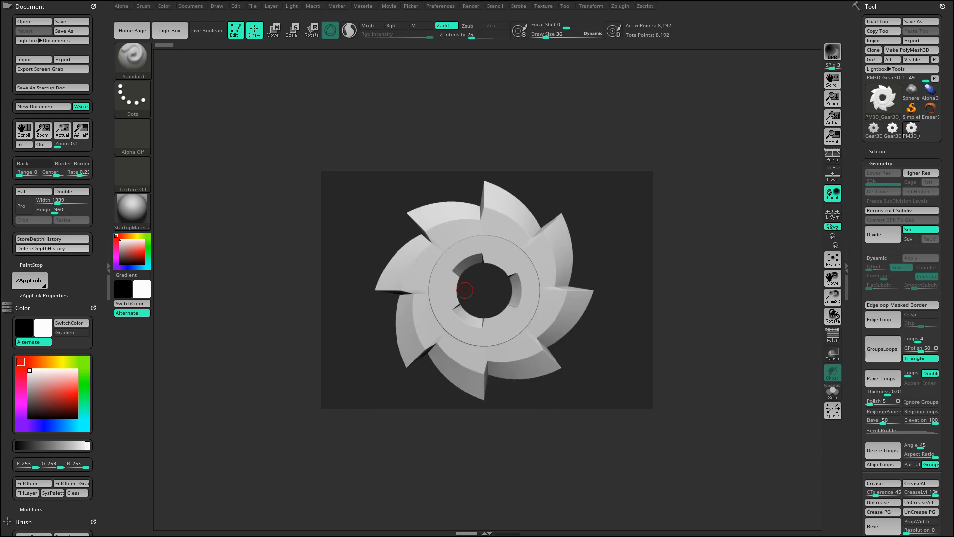
{"action": "left_click_drag", "start_coordinate": [599, 327], "coordinate": [581, 336]}
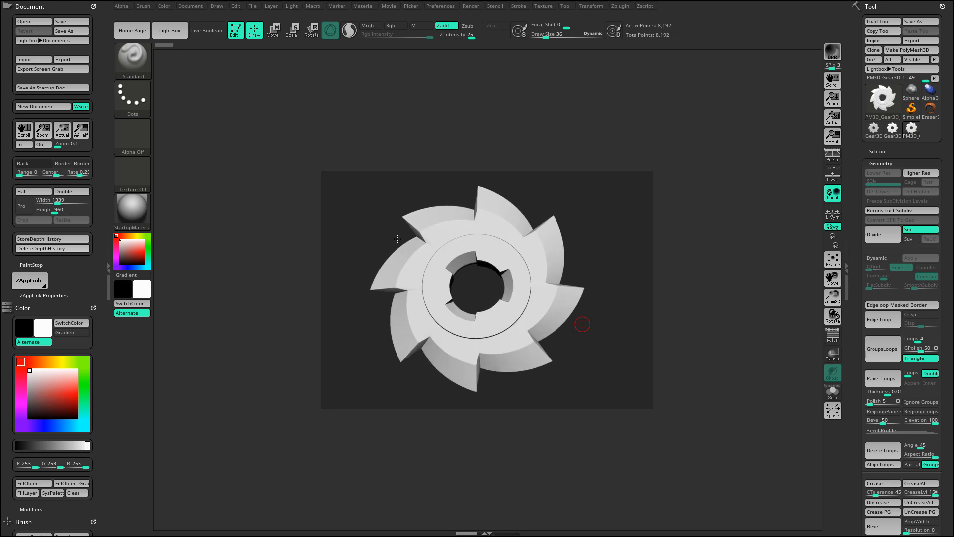
{"action": "left_click", "coordinate": [61, 131]}
{"action": "left_click_drag", "start_coordinate": [728, 252], "coordinate": [711, 256]}
Double the cleared document's size to 2678 by 1920, accepting the non-undoable resize, and redraw the gear to inspect its edges.
{"action": "left_click", "coordinate": [234, 30]}
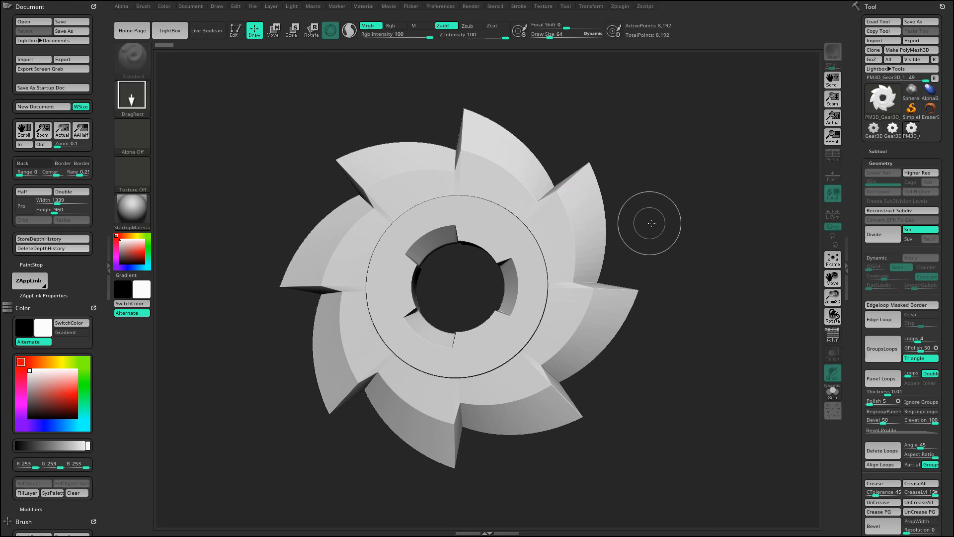
{"action": "key", "text": "ctrl+n"}
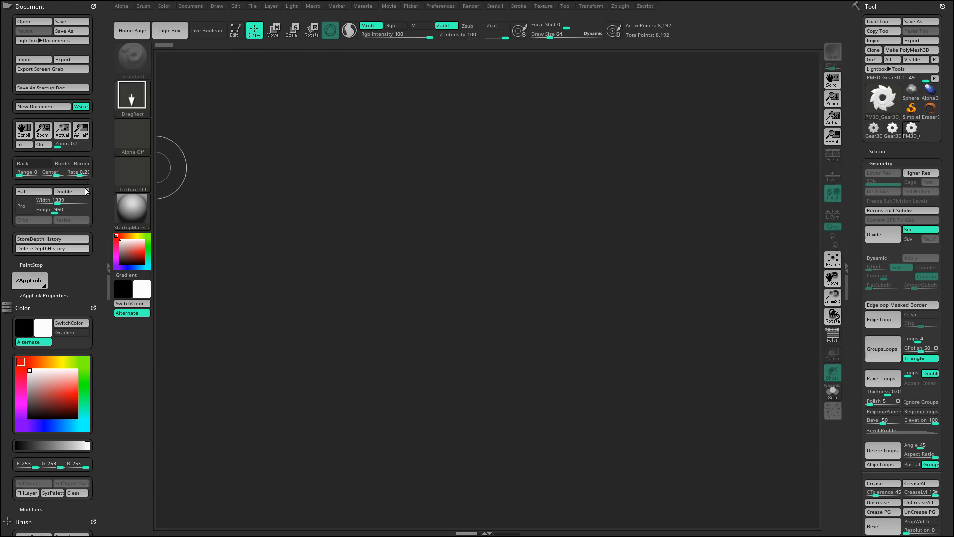
{"action": "left_click", "coordinate": [70, 193]}
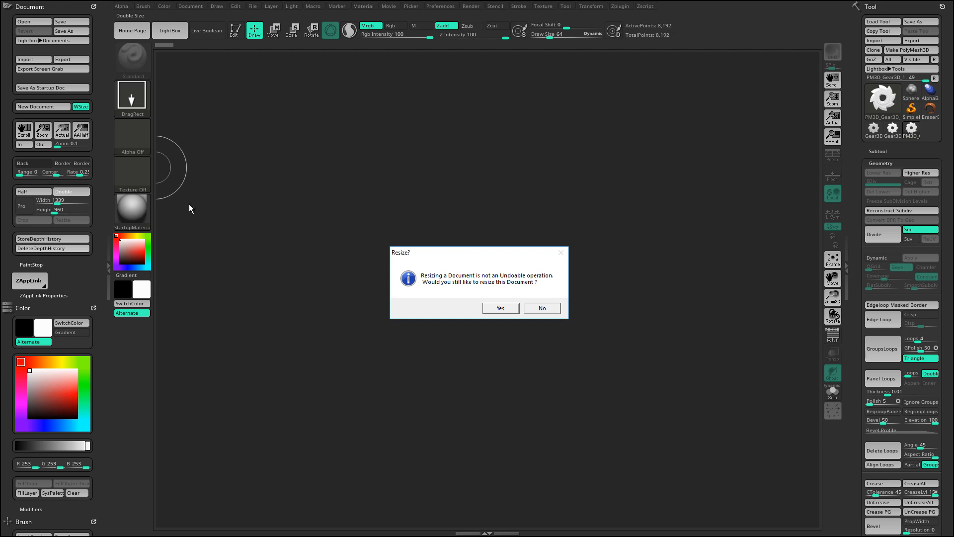
{"action": "left_click", "coordinate": [505, 311]}
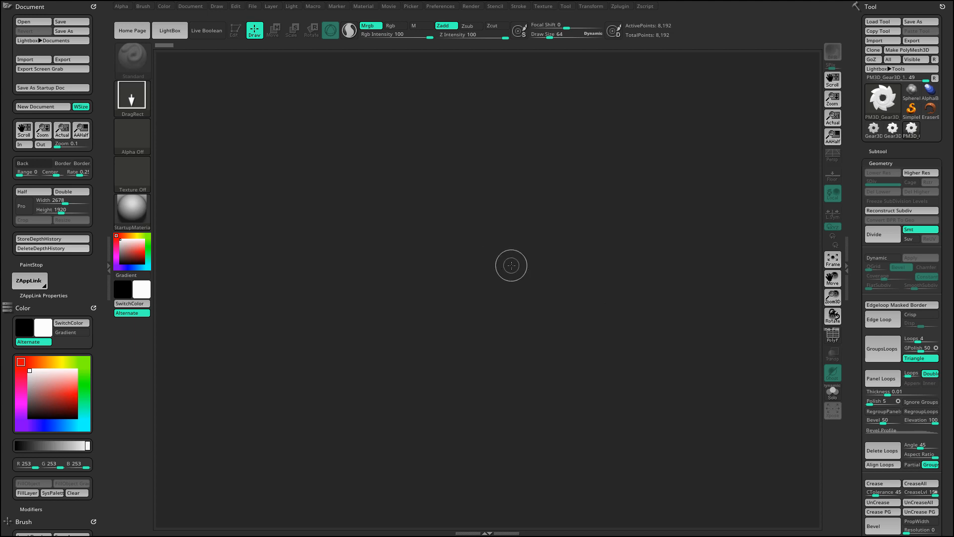
{"action": "left_click_drag", "start_coordinate": [439, 248], "coordinate": [624, 306]}
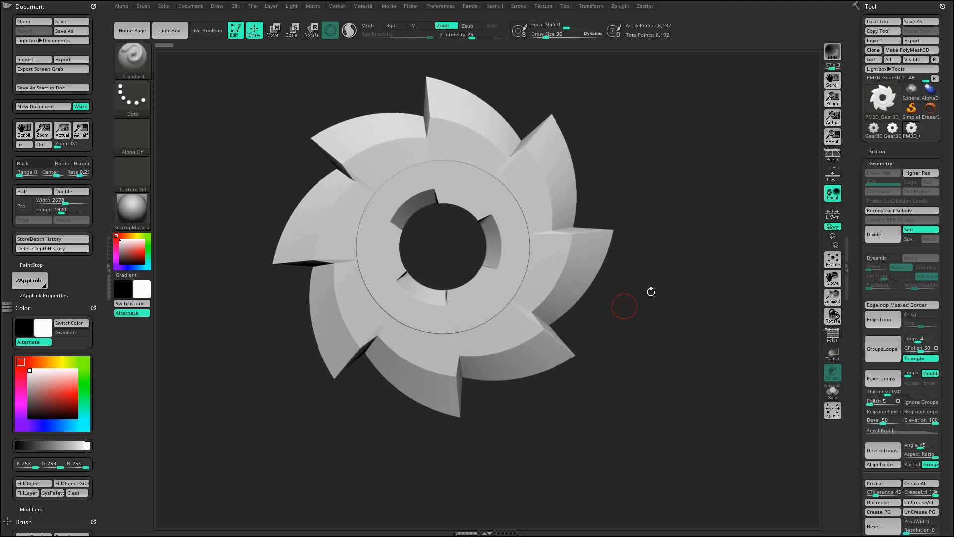
{"action": "left_click_drag", "start_coordinate": [683, 292], "coordinate": [753, 253]}
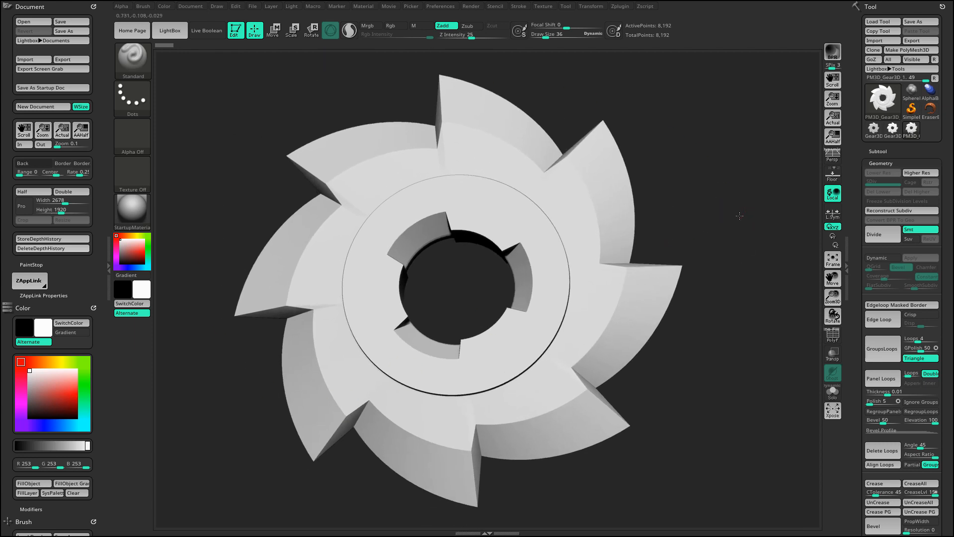
{"action": "left_click_drag", "start_coordinate": [740, 216], "coordinate": [718, 244], "text": "alt"}
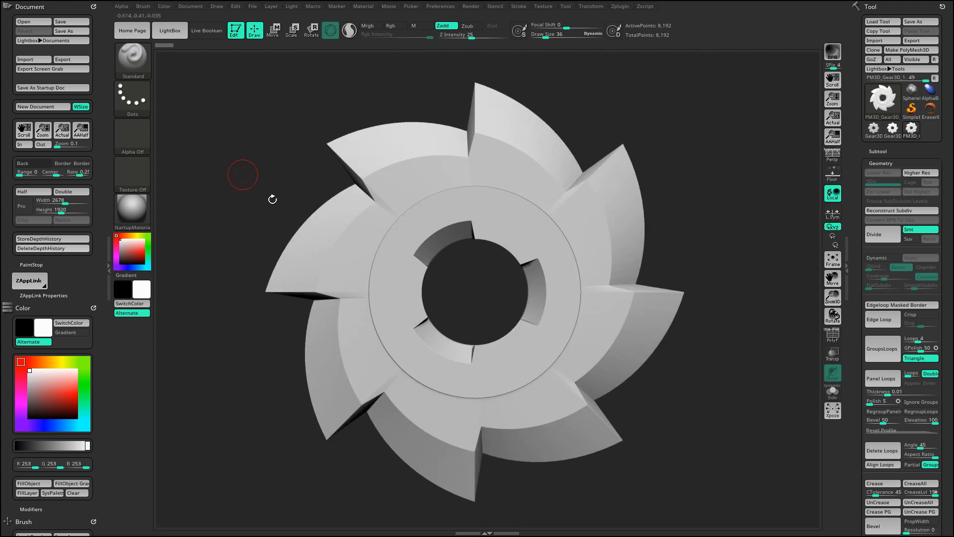
{"action": "left_click_drag", "start_coordinate": [250, 180], "coordinate": [261, 182], "text": "alt"}
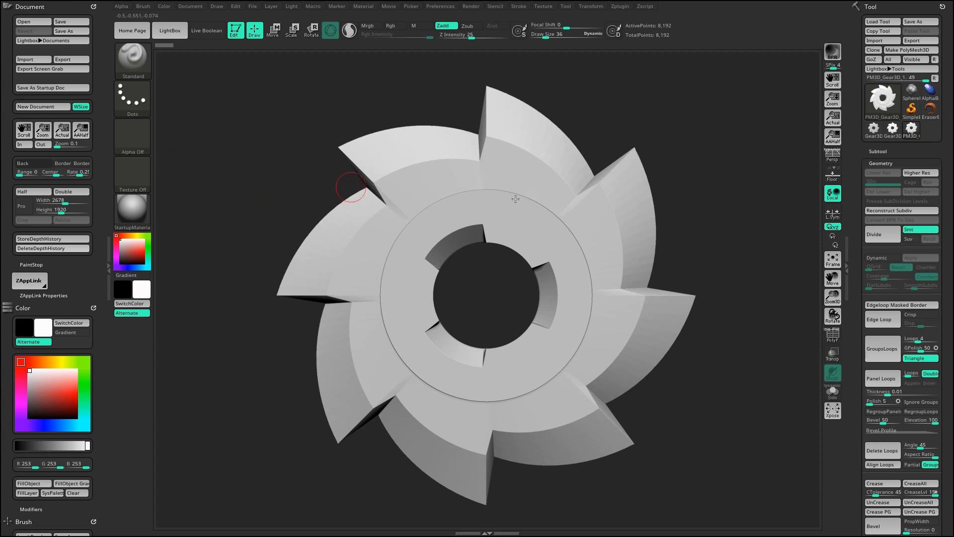
{"action": "mouse_move", "coordinate": [711, 236]}
{"action": "left_mouse_down", "text": "alt"}
{"action": "mouse_move", "coordinate": [715, 251]}
{"action": "mouse_move", "coordinate": [711, 236]}
{"action": "left_mouse_up", "text": "alt"}
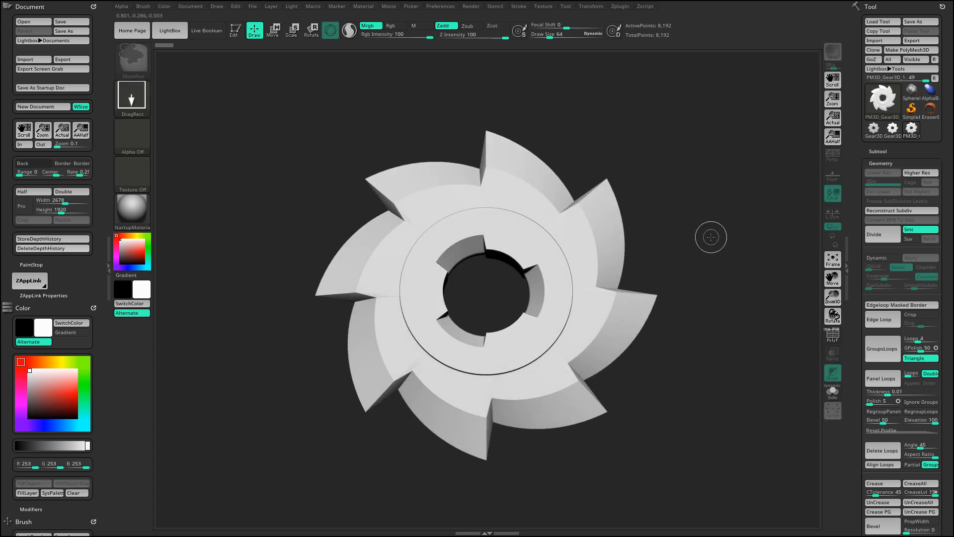
Halve the cleared document's size to 1339 by 960, accepting the non-undoable resize, and redraw the gear in Edit mode.
{"action": "key", "text": "ctrl+n"}
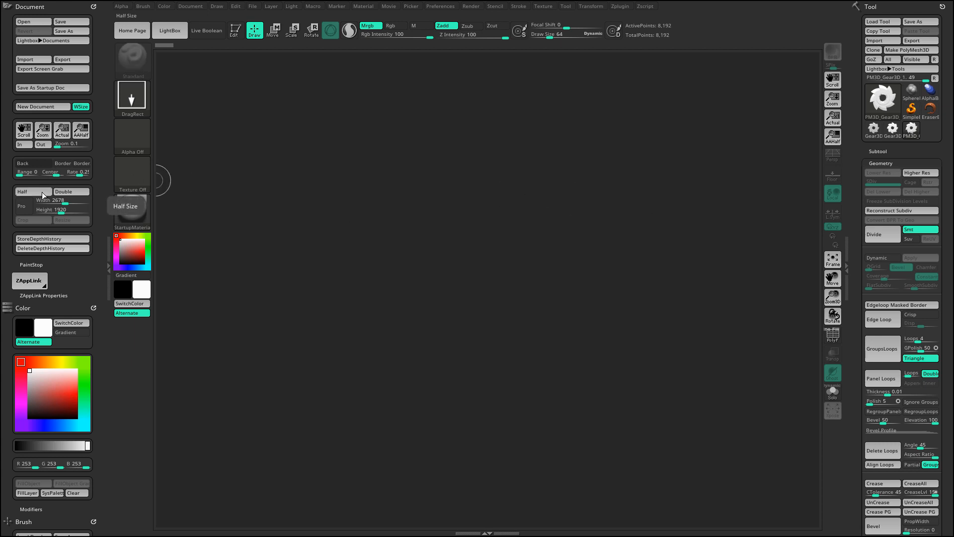
{"action": "left_click", "coordinate": [41, 192]}
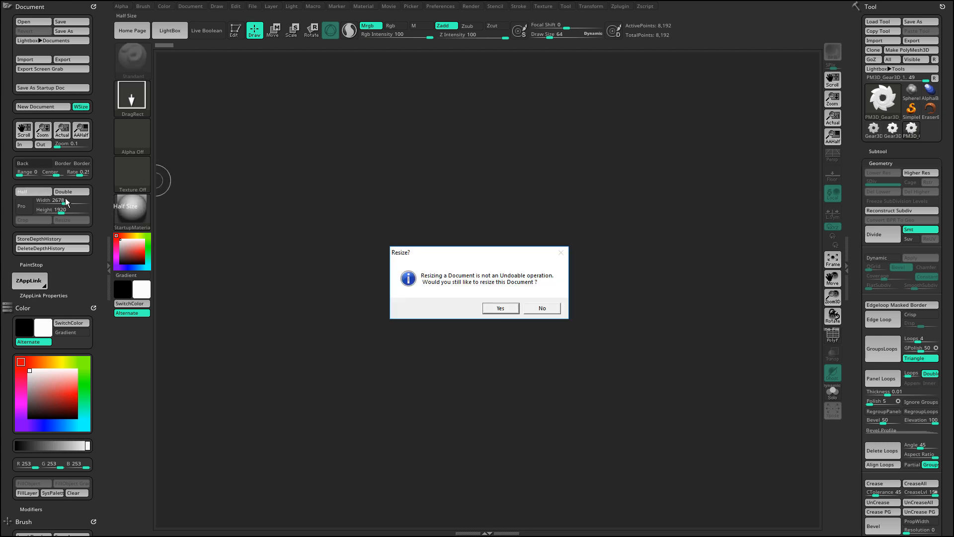
{"action": "left_click", "coordinate": [496, 307]}
{"action": "left_click_drag", "start_coordinate": [475, 265], "coordinate": [477, 426]}
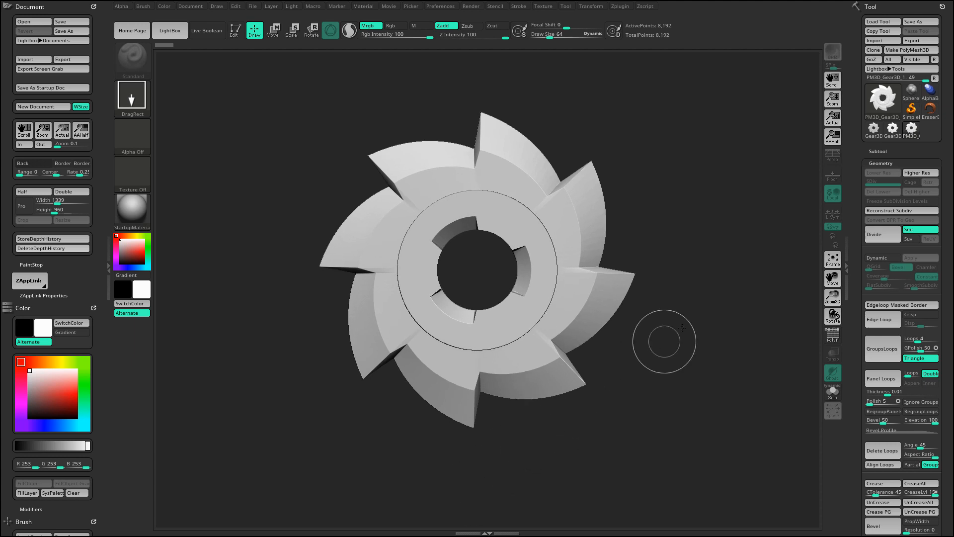
{"action": "key", "text": "t"}
Inspect the gear's edges from several angles and set the SPix antialiasing render quality to 3.
{"action": "left_click_drag", "start_coordinate": [713, 278], "coordinate": [735, 249]}
{"action": "left_click_drag", "start_coordinate": [268, 372], "coordinate": [264, 362], "text": "alt"}
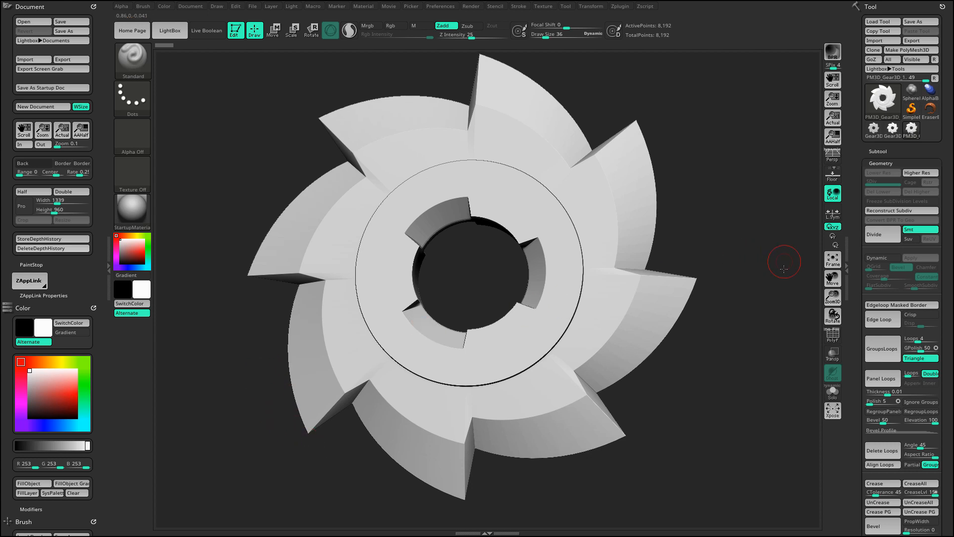
{"action": "left_click_drag", "start_coordinate": [783, 267], "coordinate": [785, 275], "text": "alt"}
{"action": "left_click_drag", "start_coordinate": [785, 275], "coordinate": [770, 266]}
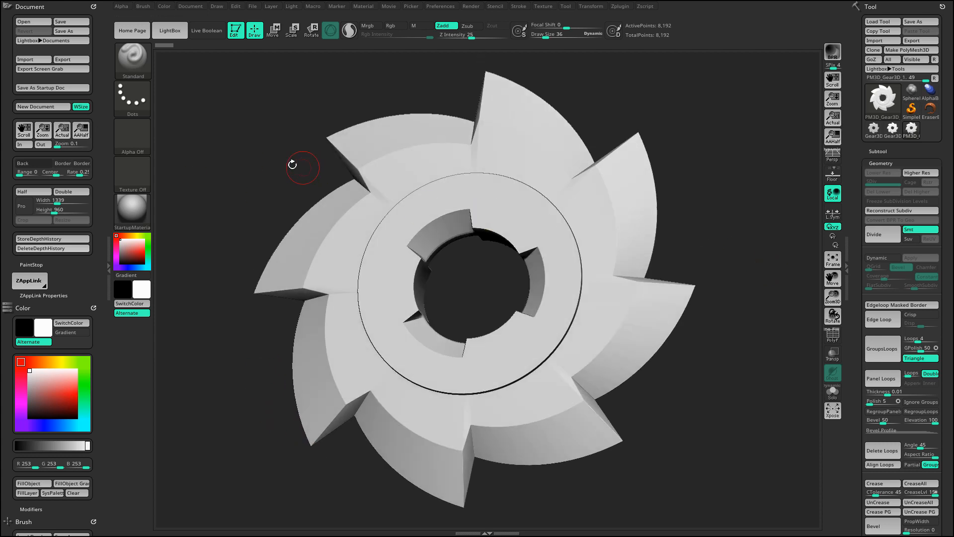
{"action": "left_click_drag", "start_coordinate": [262, 173], "coordinate": [285, 176], "text": "alt"}
{"action": "left_click_drag", "start_coordinate": [744, 184], "coordinate": [715, 176], "text": "alt"}
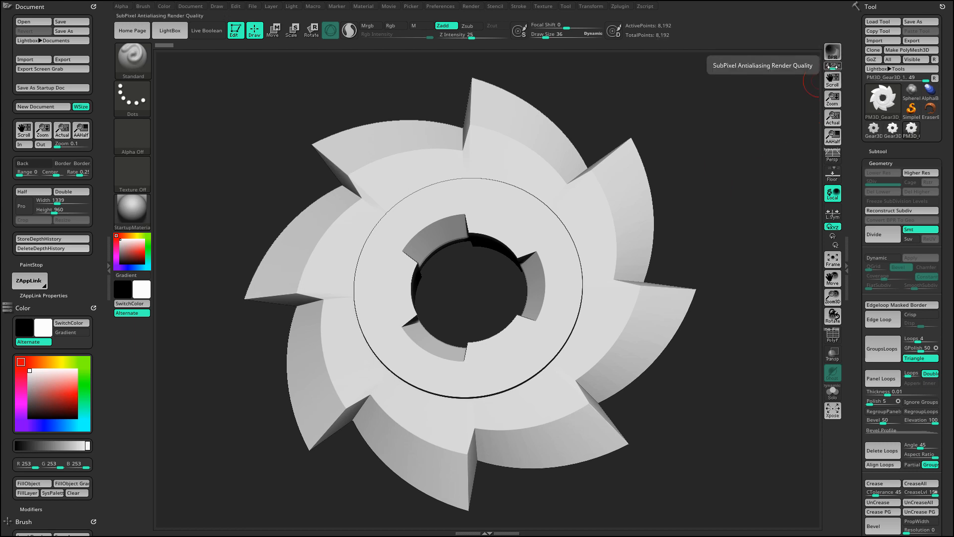
{"action": "left_click", "coordinate": [830, 68]}
{"action": "type", "text": "3"}
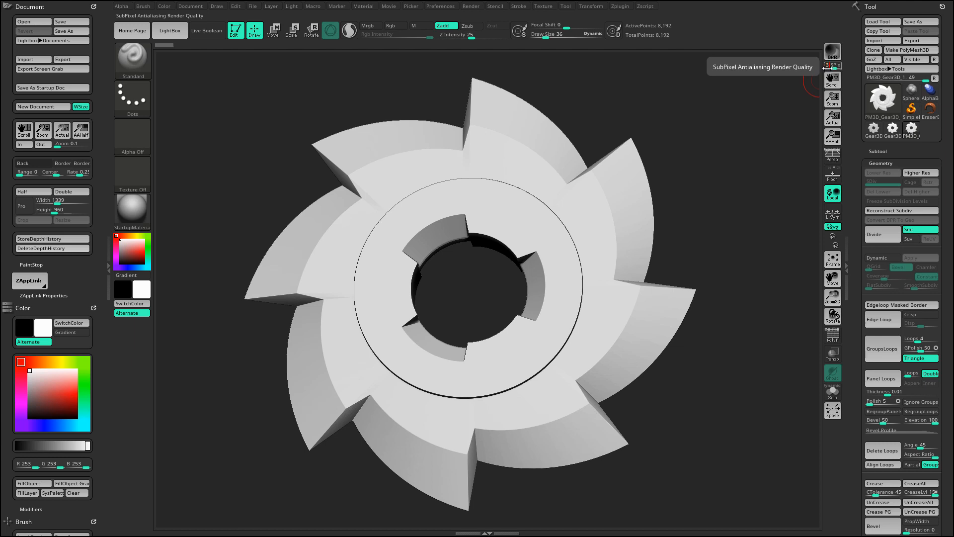
Render the angled gear with Best Preview Render (BPR) to inspect its edges.
{"action": "left_click_drag", "start_coordinate": [724, 175], "coordinate": [738, 157]}
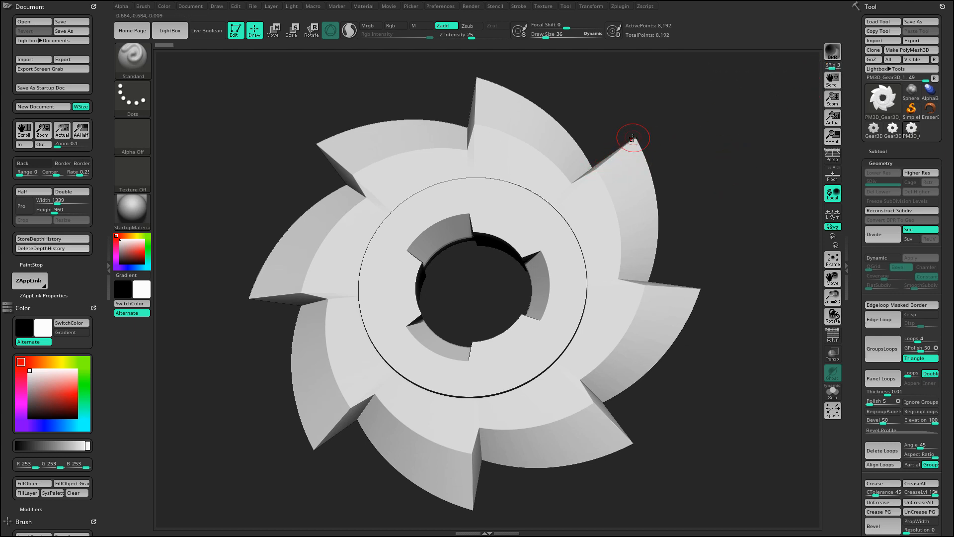
{"action": "left_click_drag", "start_coordinate": [730, 190], "coordinate": [306, 190]}
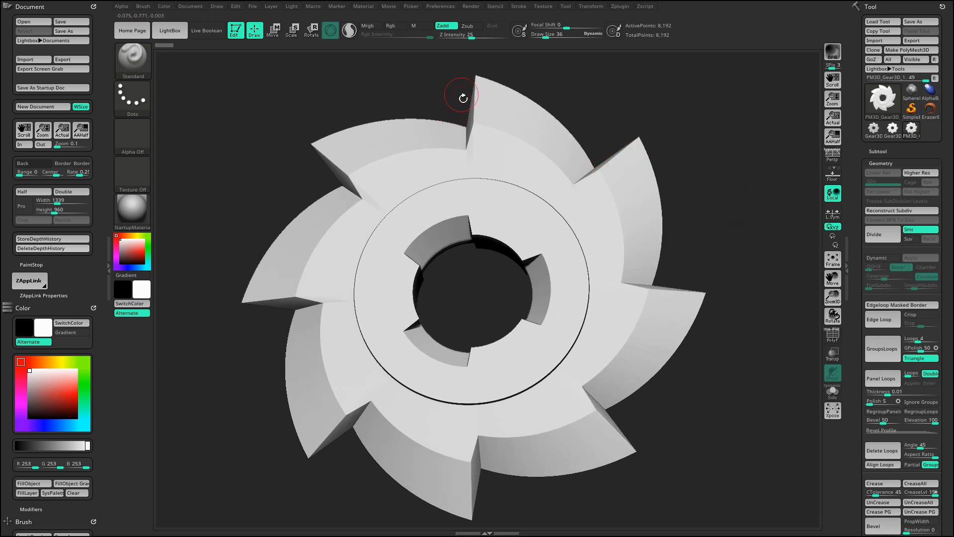
{"action": "left_click_drag", "start_coordinate": [736, 177], "coordinate": [809, 76]}
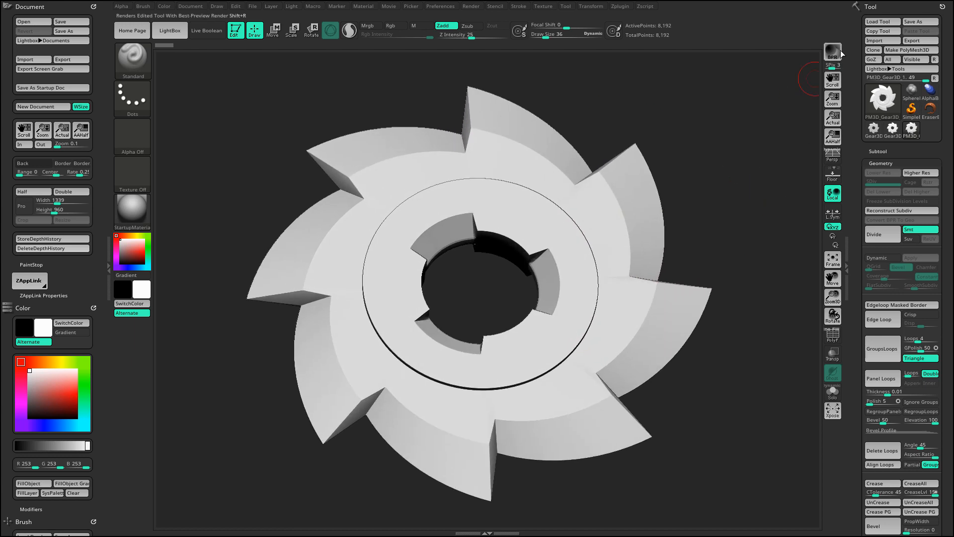
{"action": "left_click", "coordinate": [834, 52]}
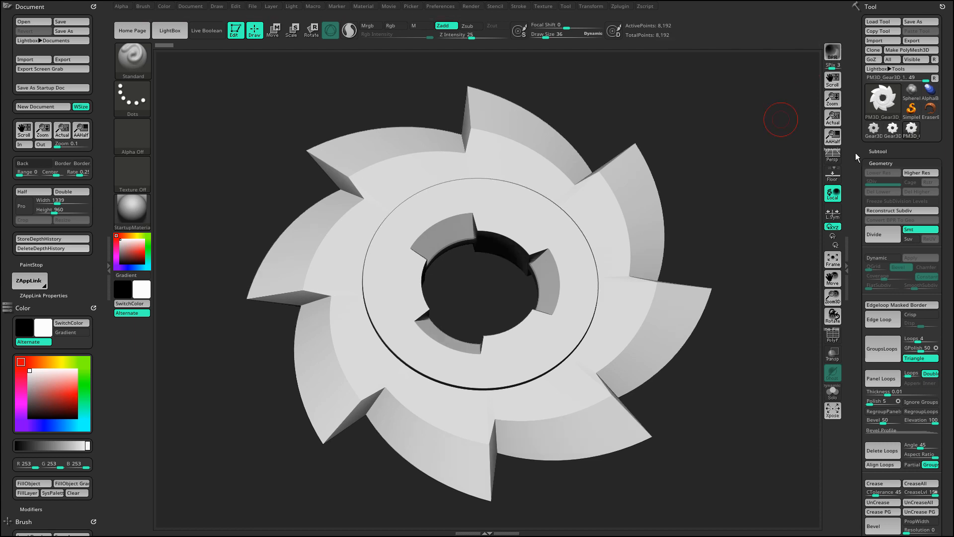
Turn on Enable Customize in the Config preferences to allow editing of the interface layout.
{"action": "left_click_drag", "start_coordinate": [774, 127], "coordinate": [743, 151]}
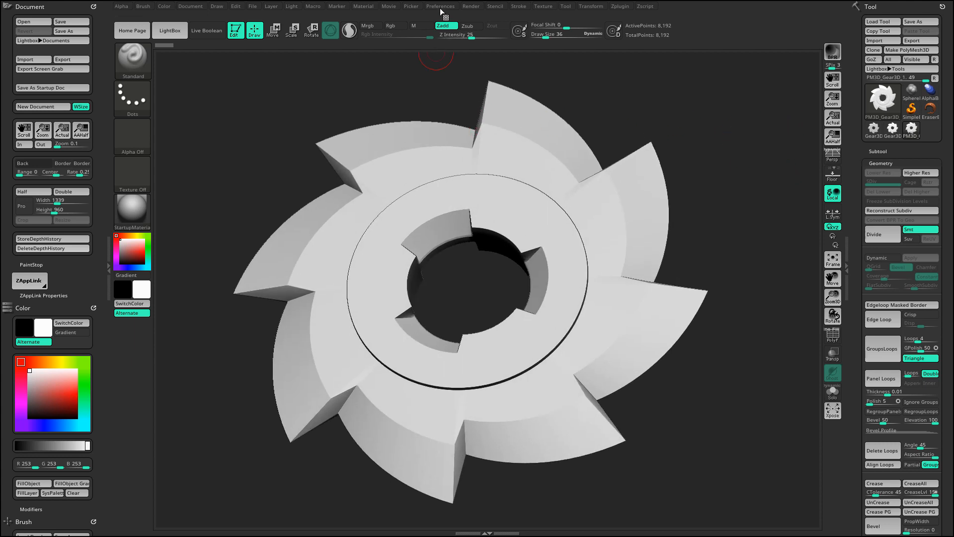
{"action": "left_click", "coordinate": [441, 7]}
{"action": "left_click", "coordinate": [456, 40]}
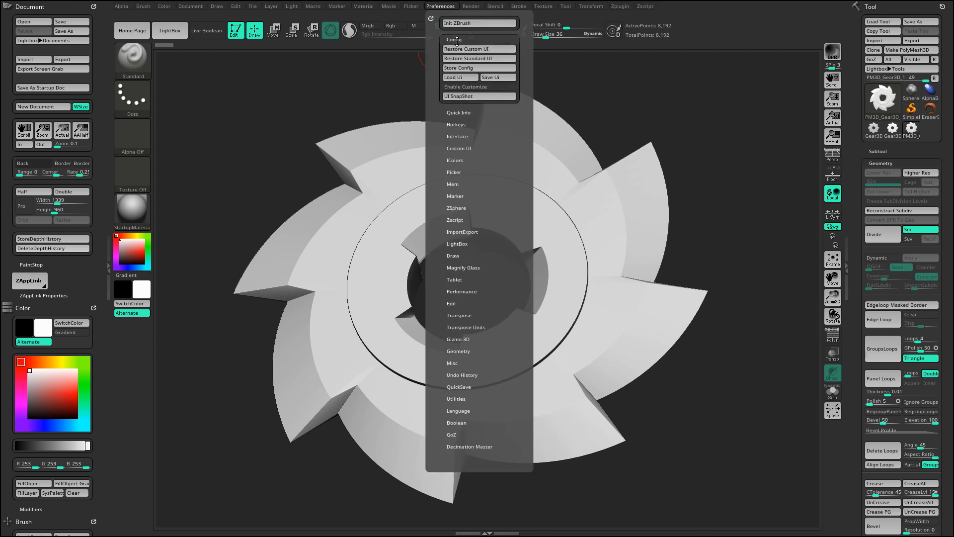
{"action": "left_click", "coordinate": [491, 87]}
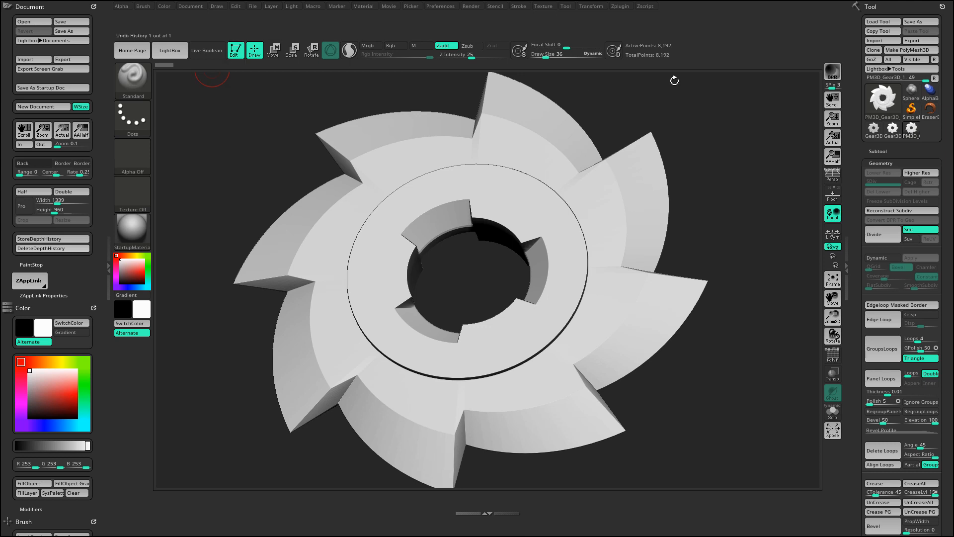